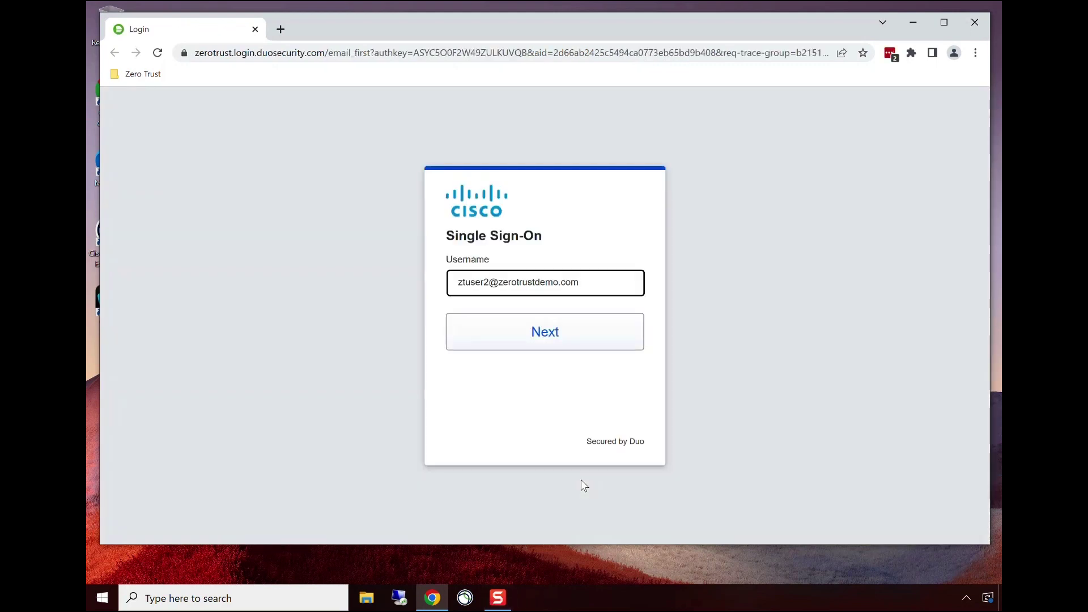
# Step: Submit the demo user's username in Duo Single Sign-On and approve the Duo prompt
pyautogui.click(529, 338)
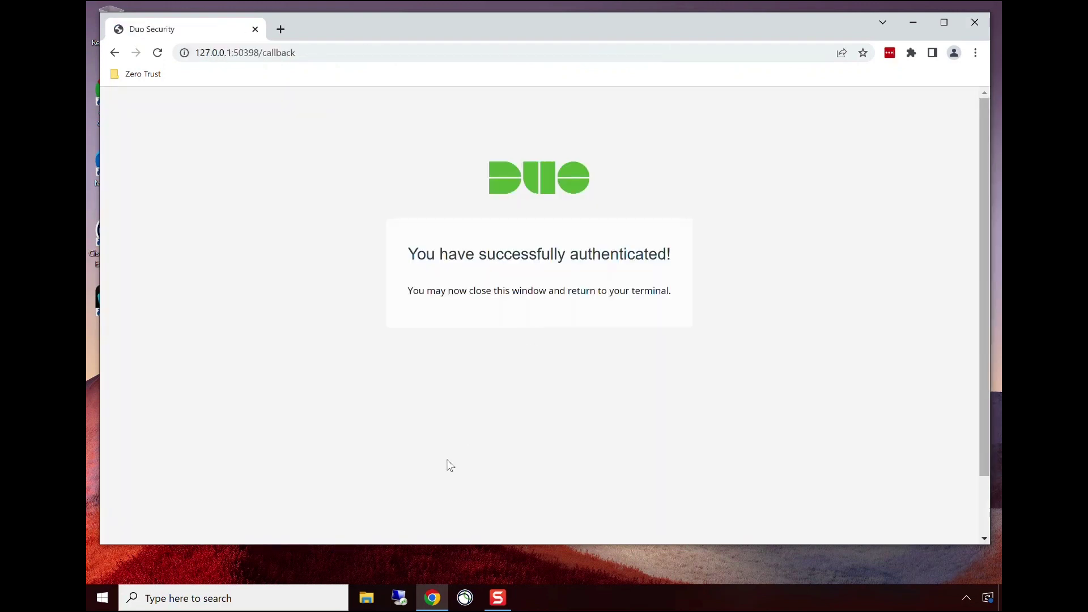
# Step: Open and read the Welcome DNG note on the DNG Share (Z:) drive, then close Notepad
pyautogui.click(366, 598)
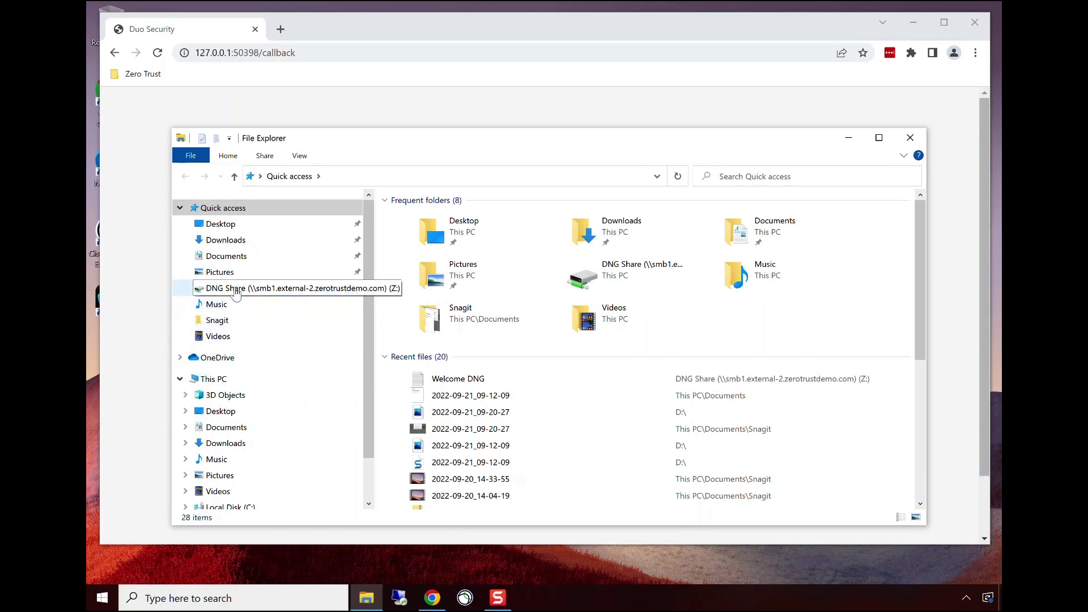
pyautogui.click(268, 290)
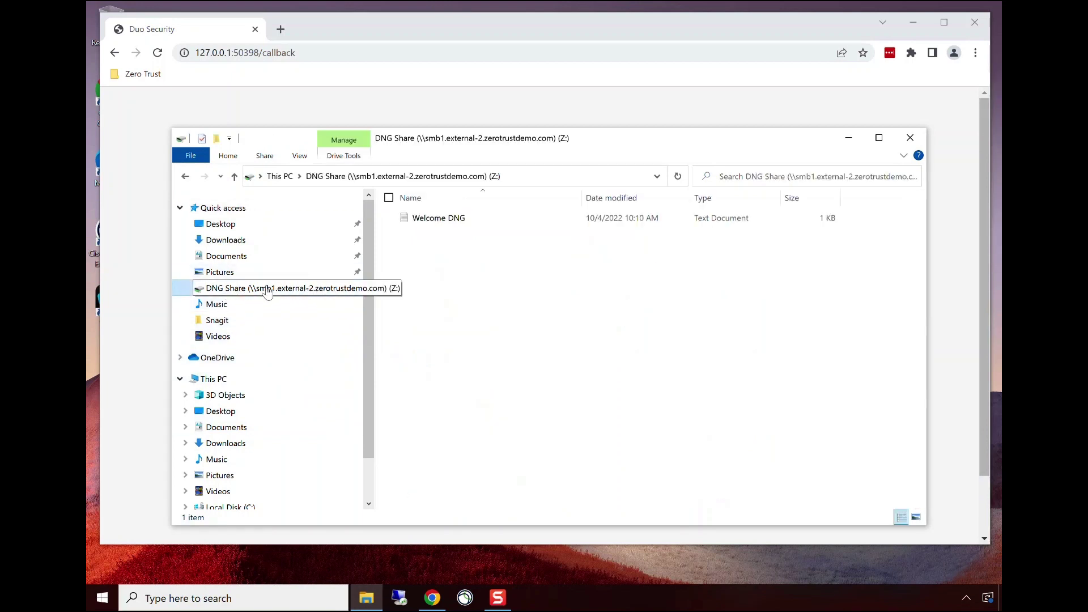
pyautogui.doubleClick(436, 219)
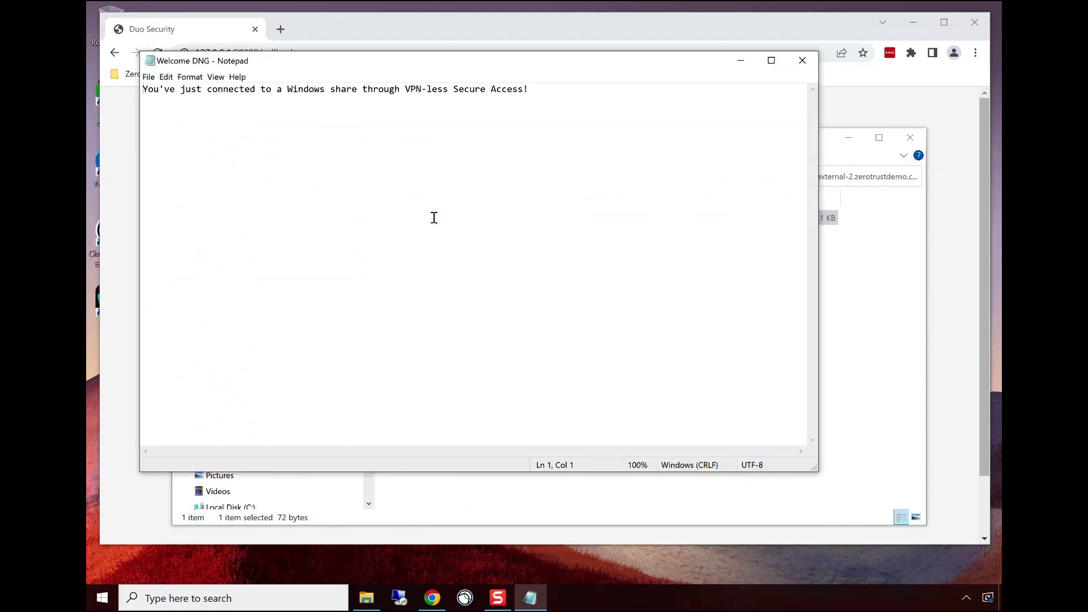
pyautogui.click(801, 61)
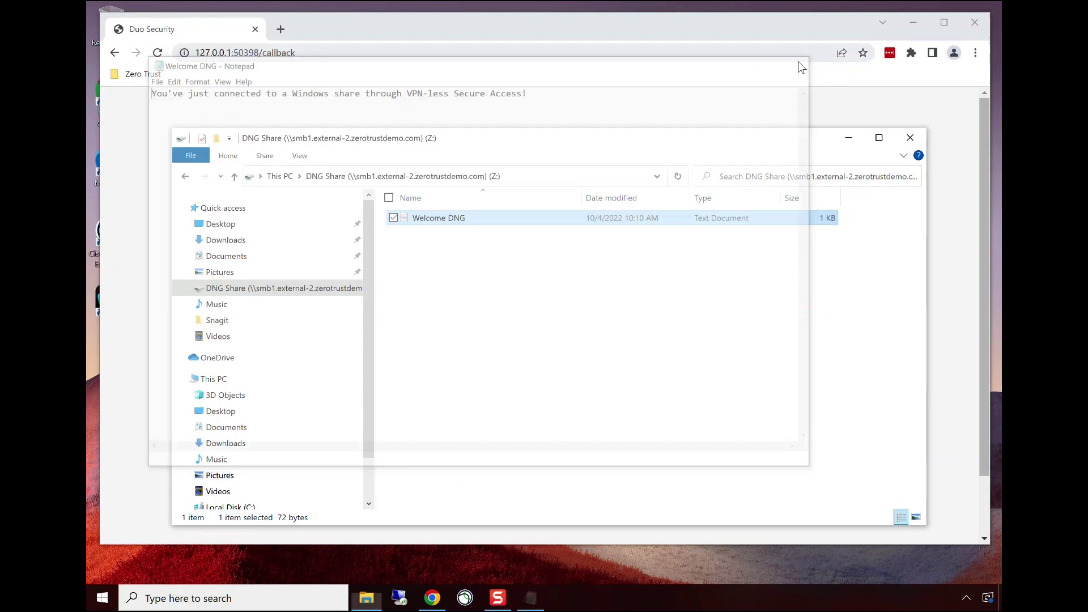
# Step: Close File Explorer and open Duo Central from Chrome's Zero Trust bookmarks folder
pyautogui.click(910, 138)
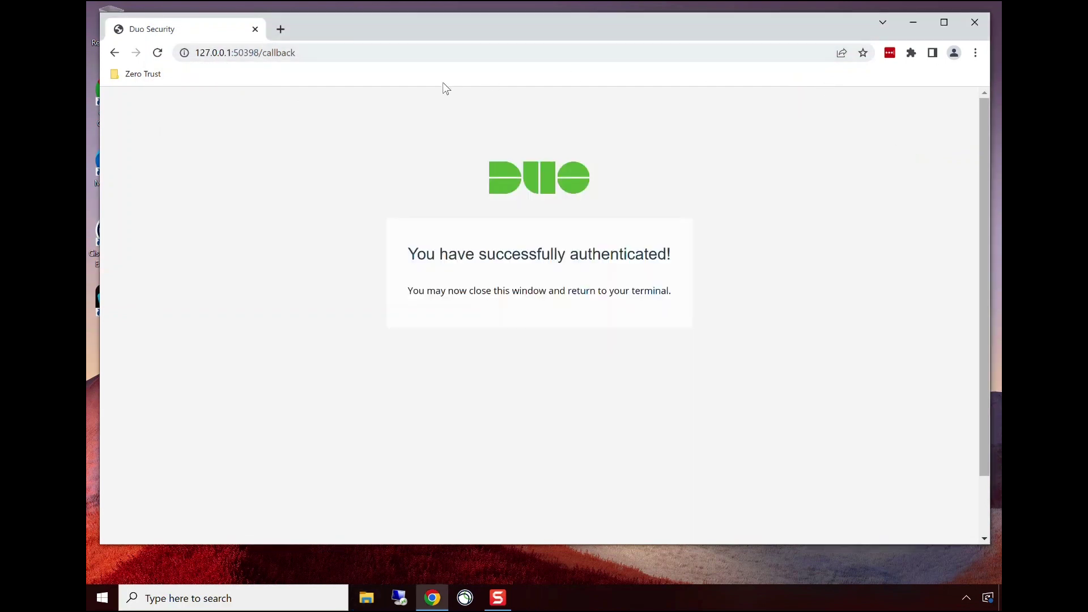
pyautogui.click(144, 74)
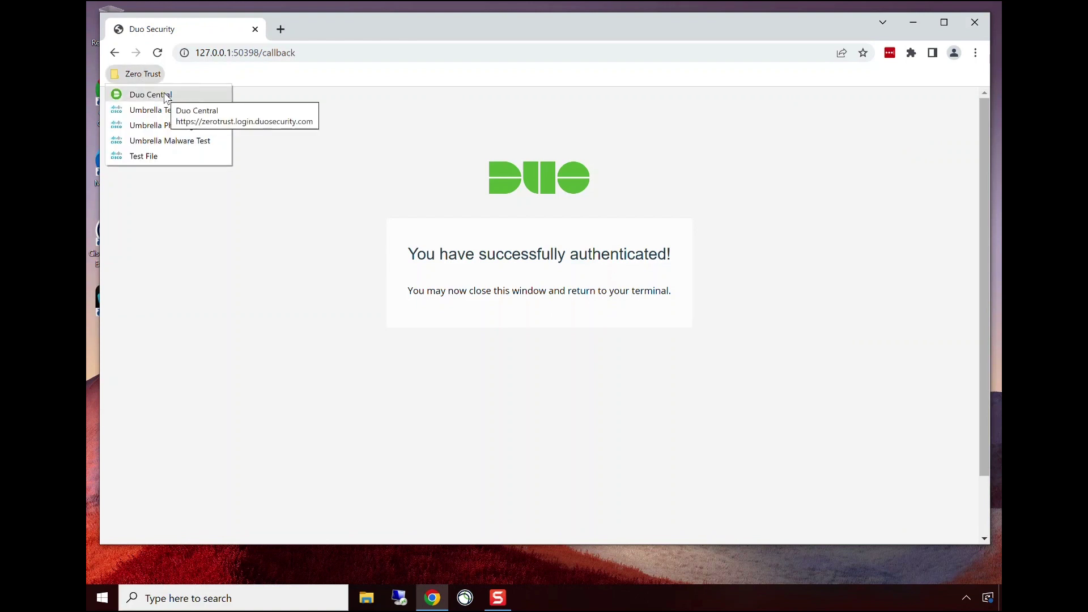
pyautogui.click(150, 95)
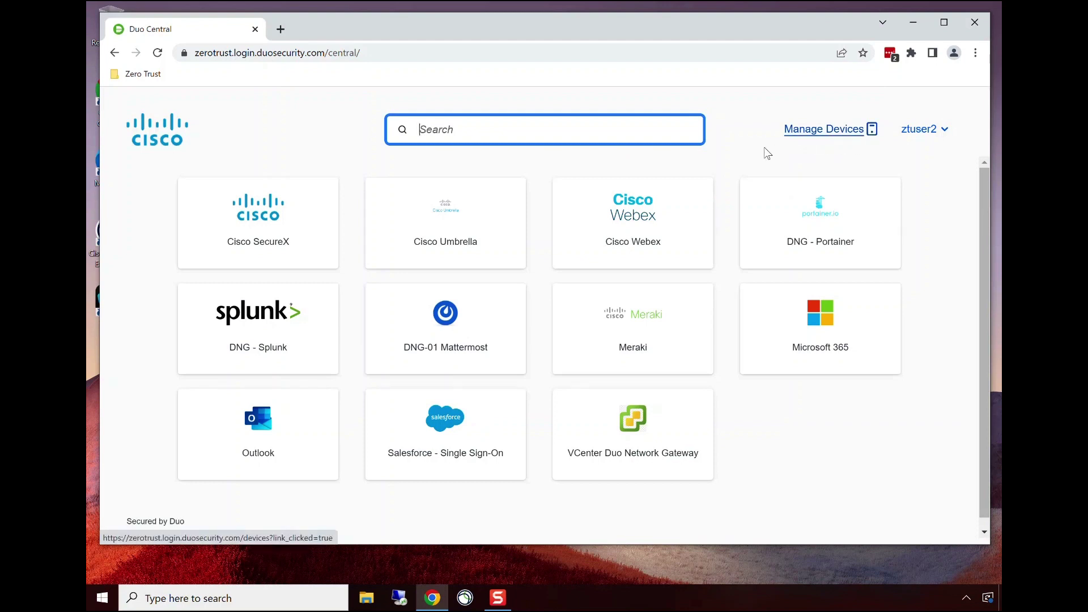
pyautogui.click(452, 430)
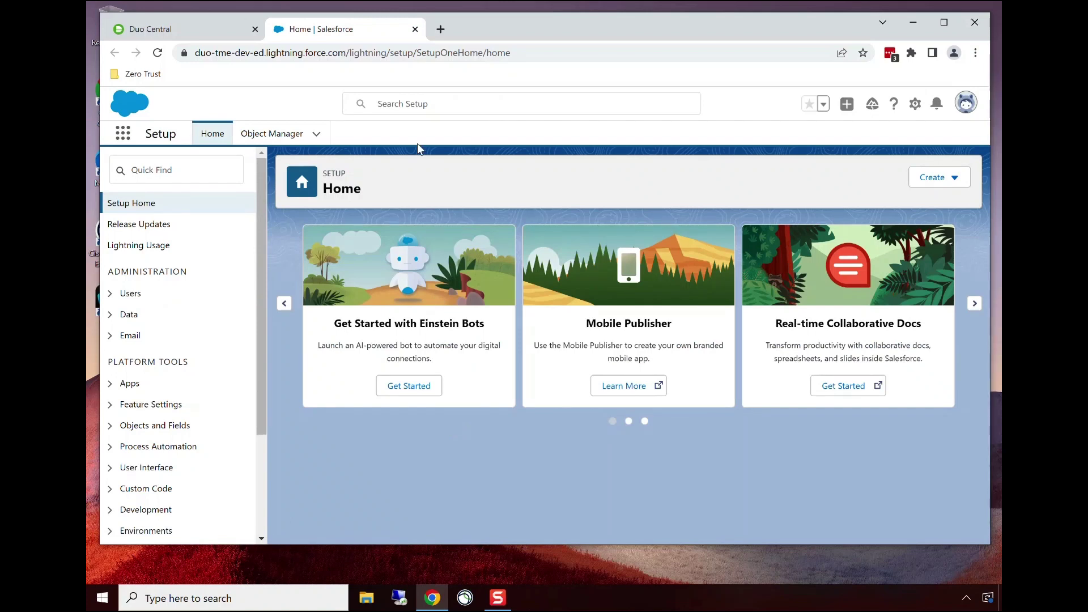
pyautogui.click(415, 29)
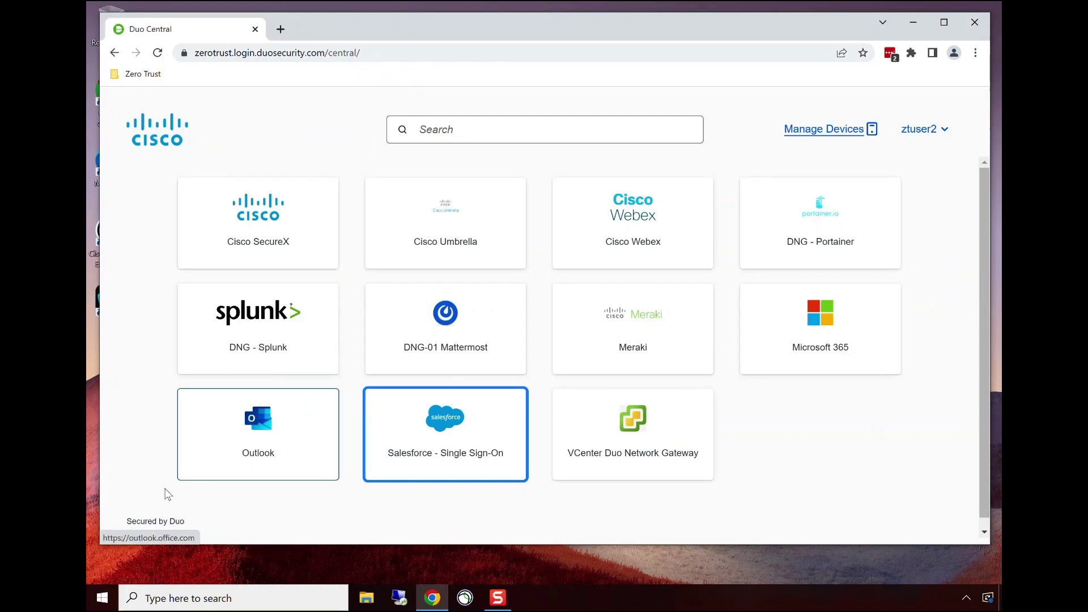
# Step: Switch the Public network Microsoft Defender Firewall off via Settings > Update & Security > Windows Security
pyautogui.click(103, 598)
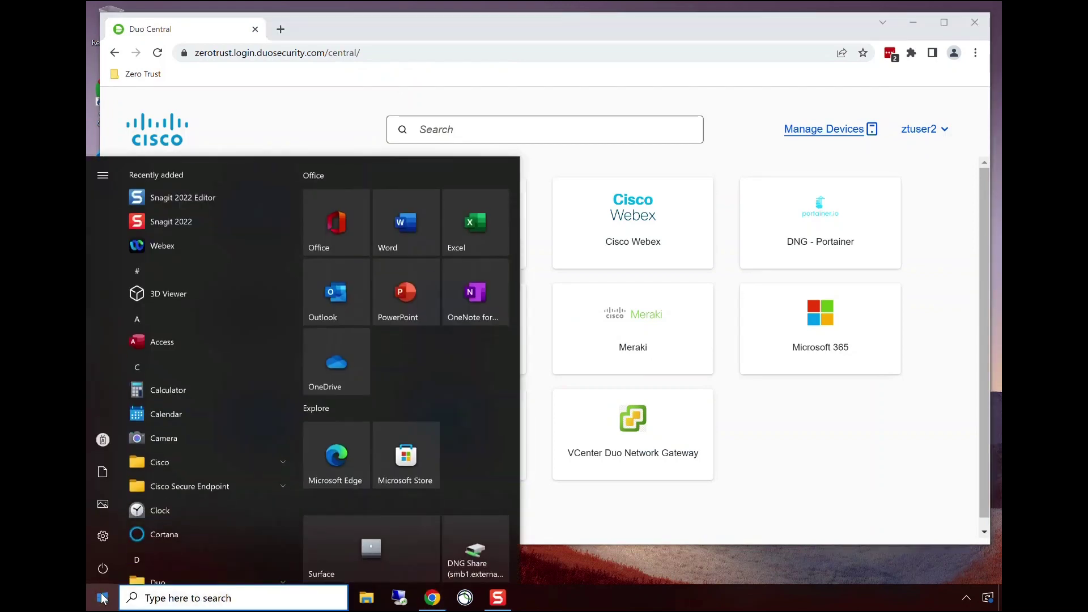
pyautogui.click(104, 537)
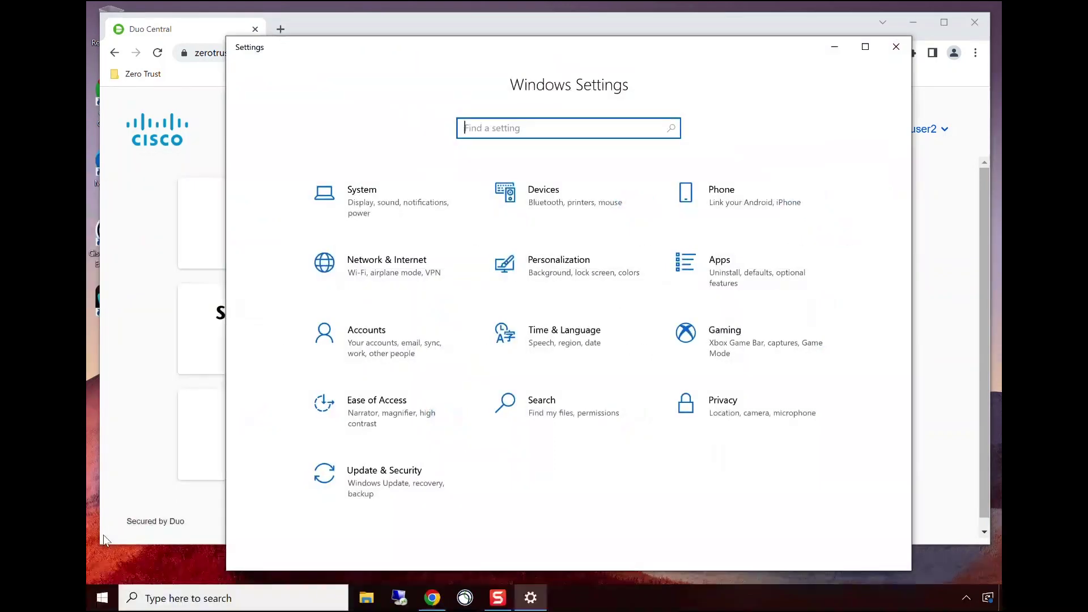
pyautogui.click(360, 474)
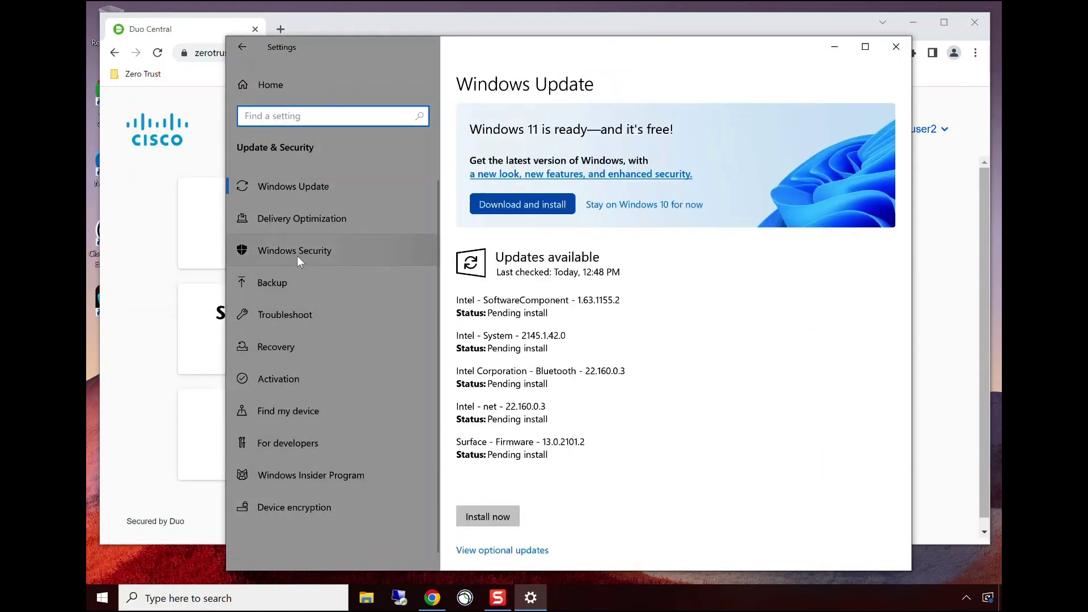
pyautogui.click(297, 257)
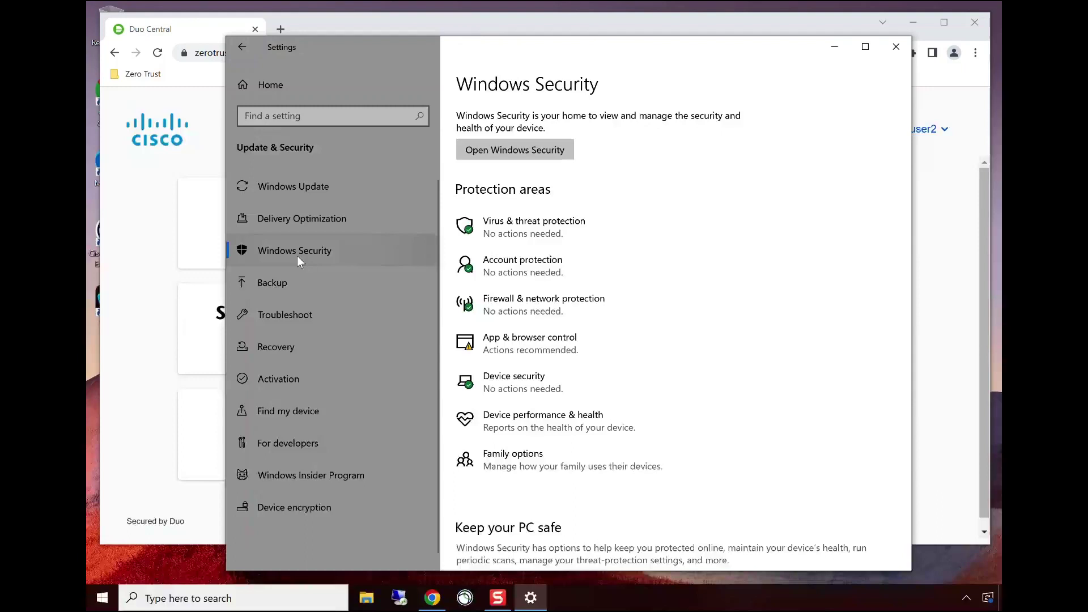
pyautogui.click(509, 301)
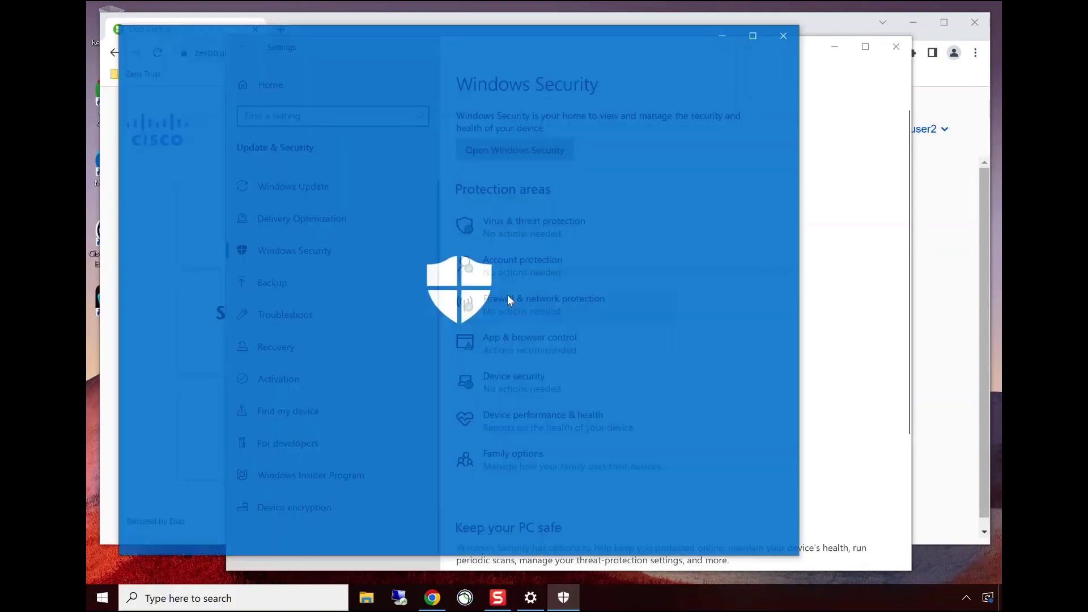
pyautogui.click(440, 310)
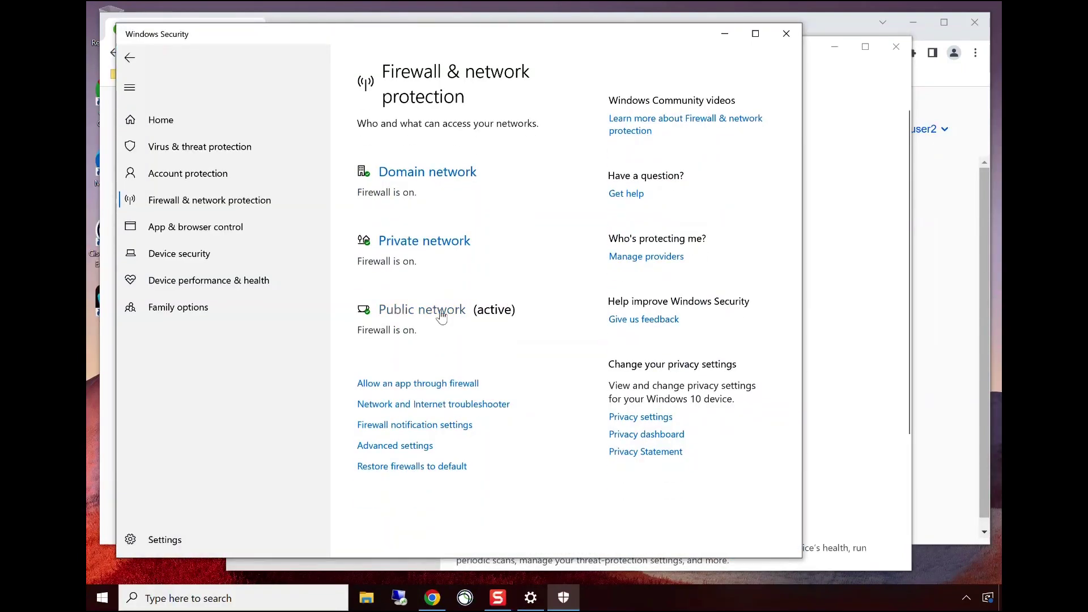
pyautogui.click(371, 356)
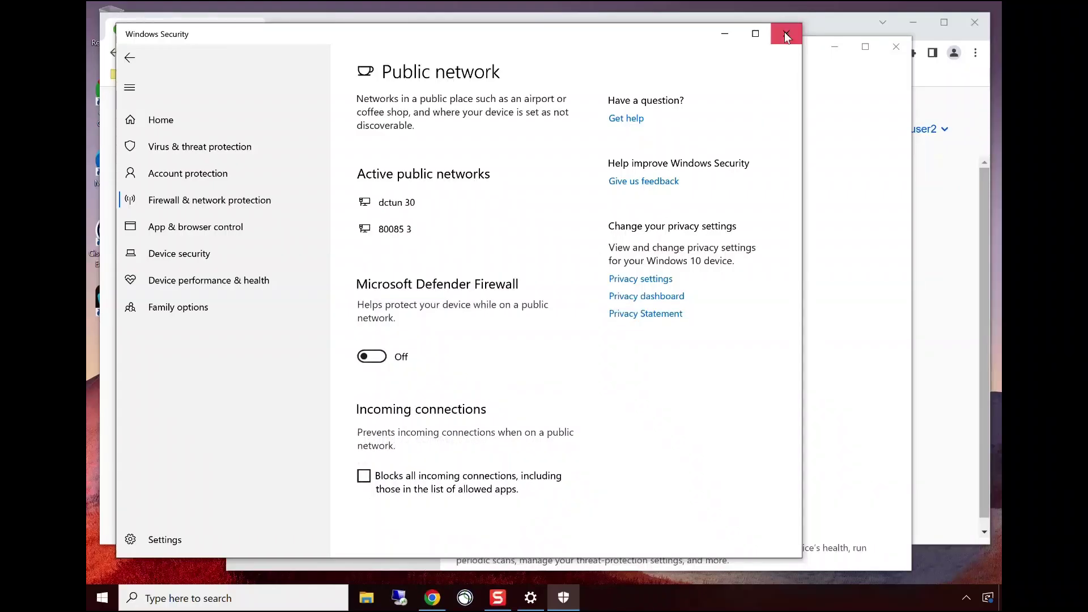
pyautogui.click(786, 34)
# Step: Close Settings, relaunch Salesforce, and open Device Health's 'Firewall is not enabled' fix steps
pyautogui.click(894, 46)
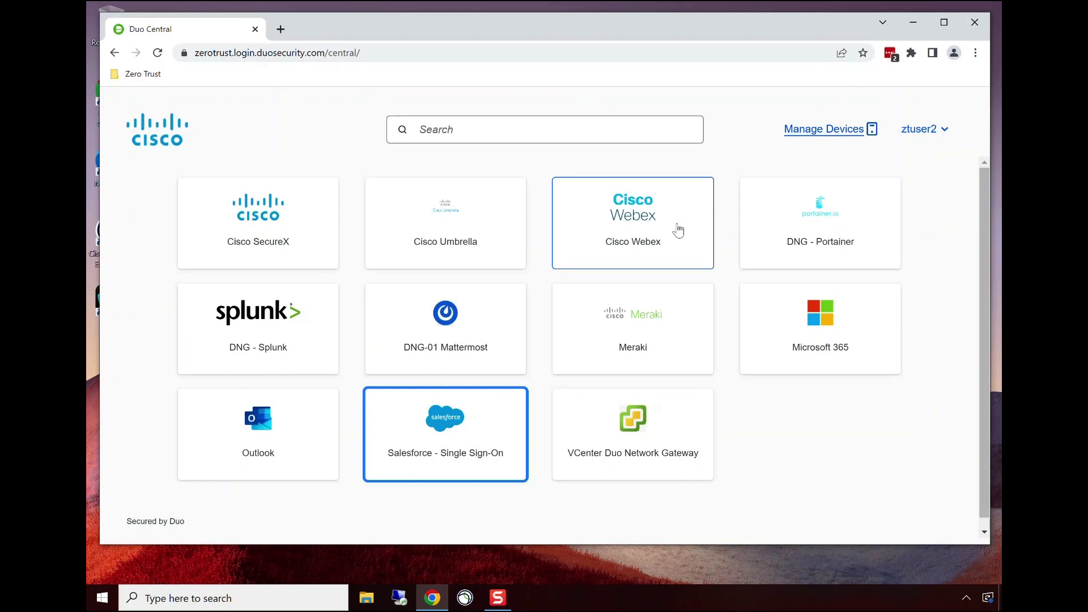
pyautogui.click(444, 428)
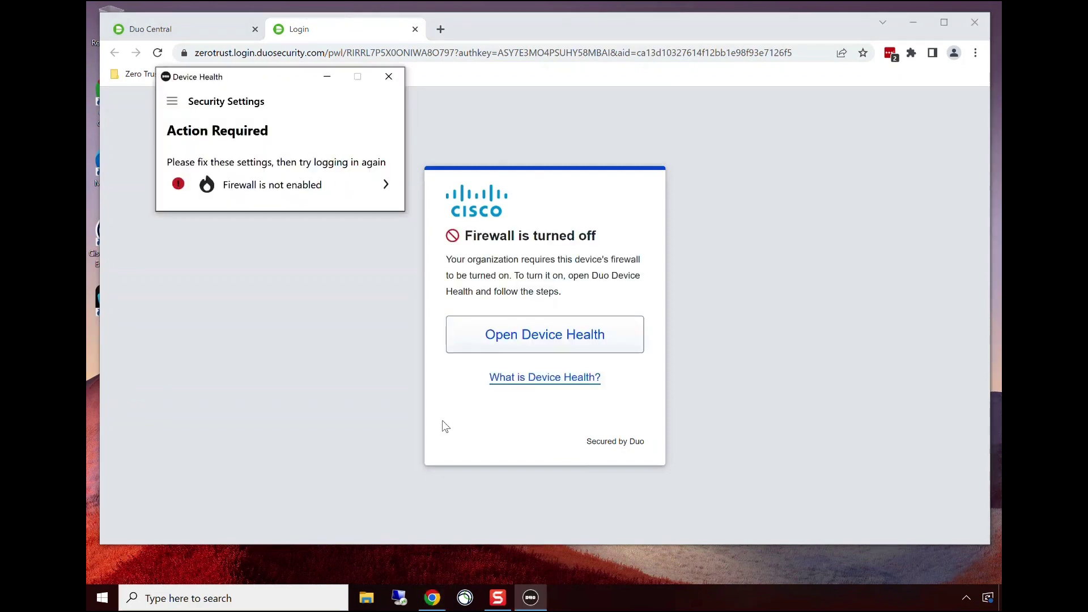
pyautogui.click(262, 190)
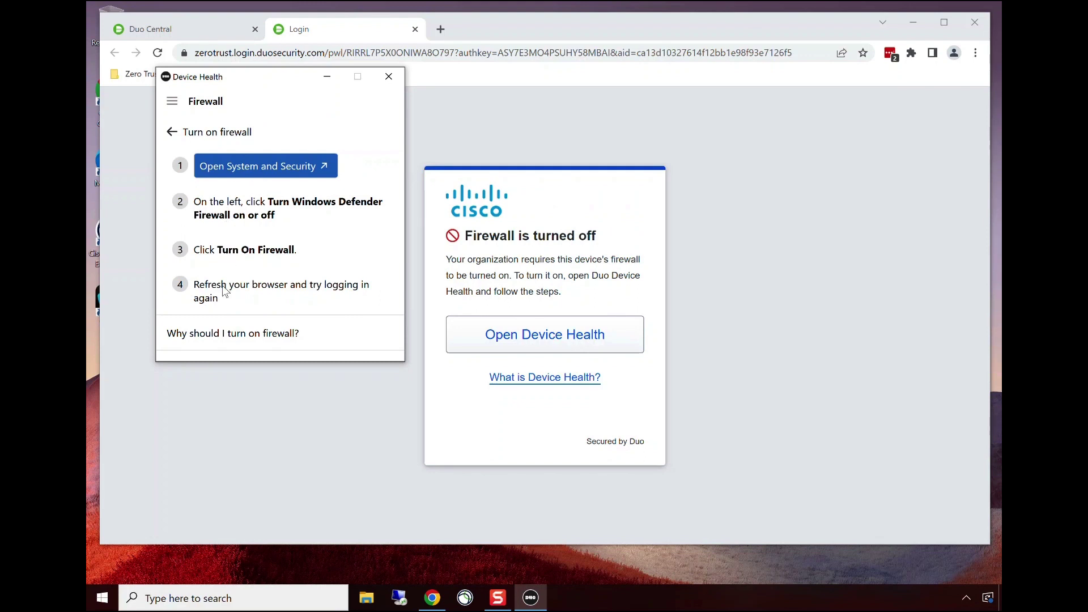
# Step: Turn the firewall back on with recommended settings in Windows Defender Firewall, then close it
pyautogui.click(248, 169)
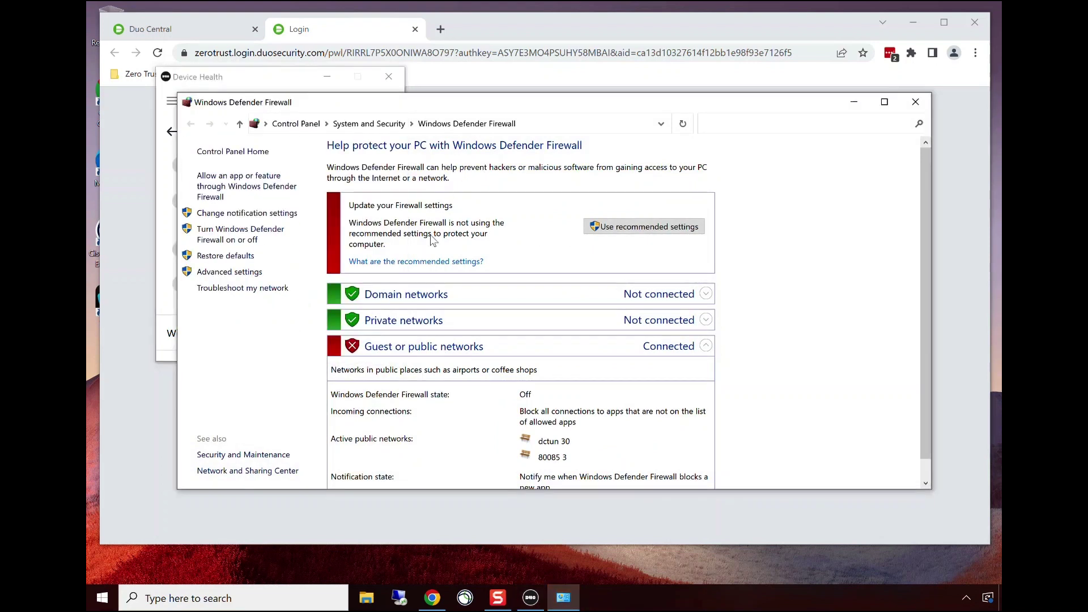
pyautogui.click(631, 228)
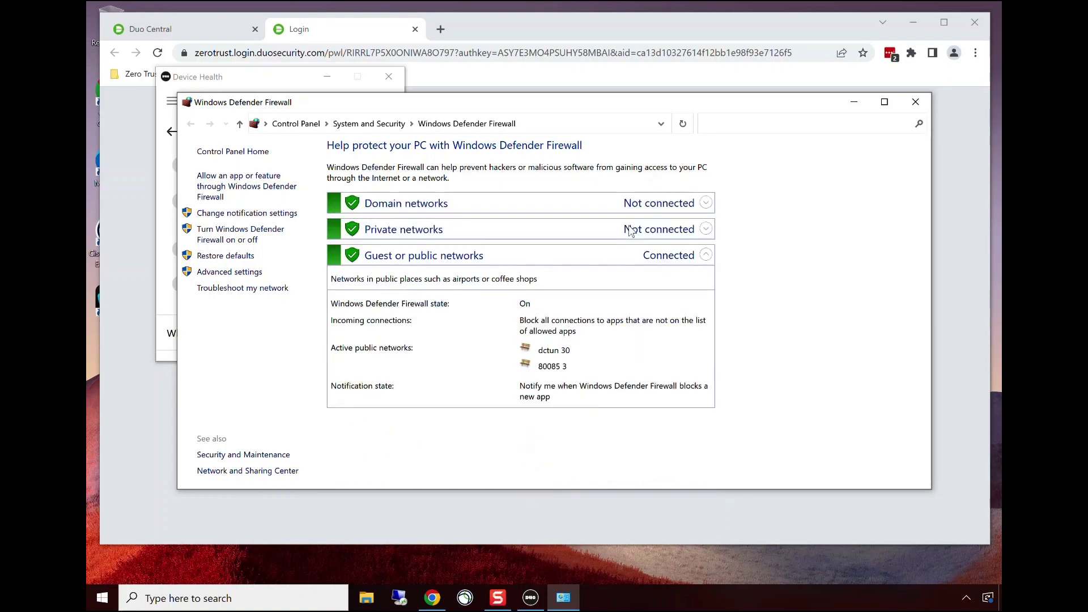
pyautogui.click(916, 102)
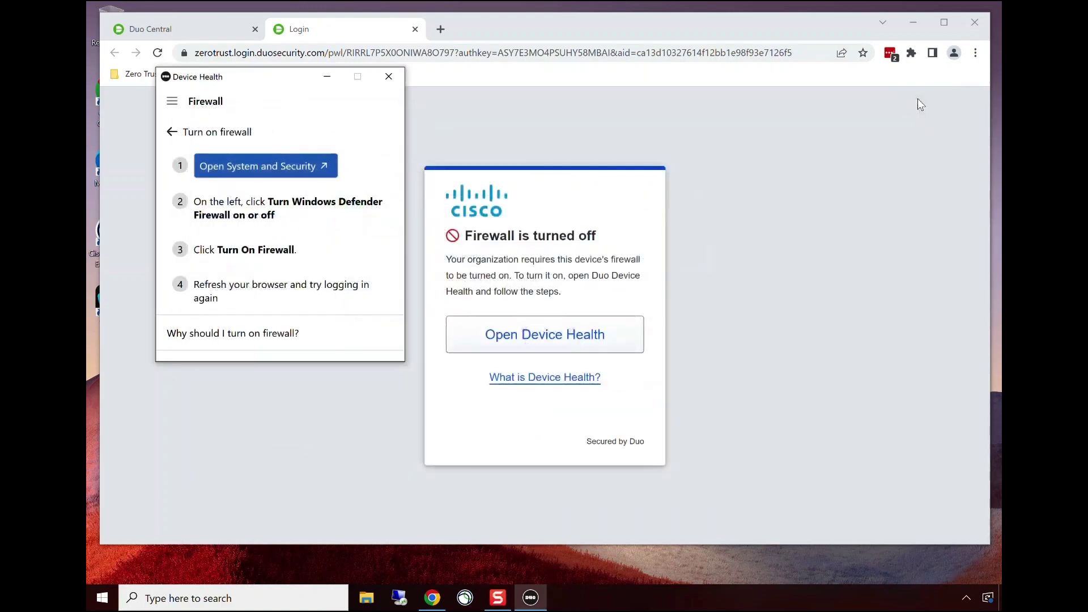
# Step: Close Device Health, reload the Duo login to reach Salesforce Setup Home, then close Salesforce
pyautogui.click(389, 76)
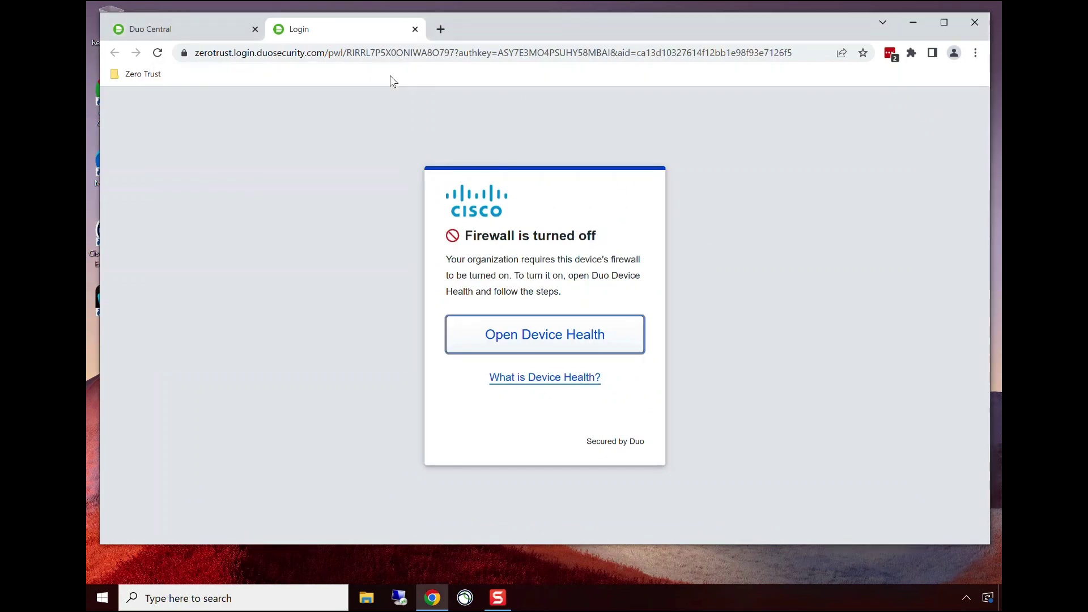
pyautogui.click(158, 53)
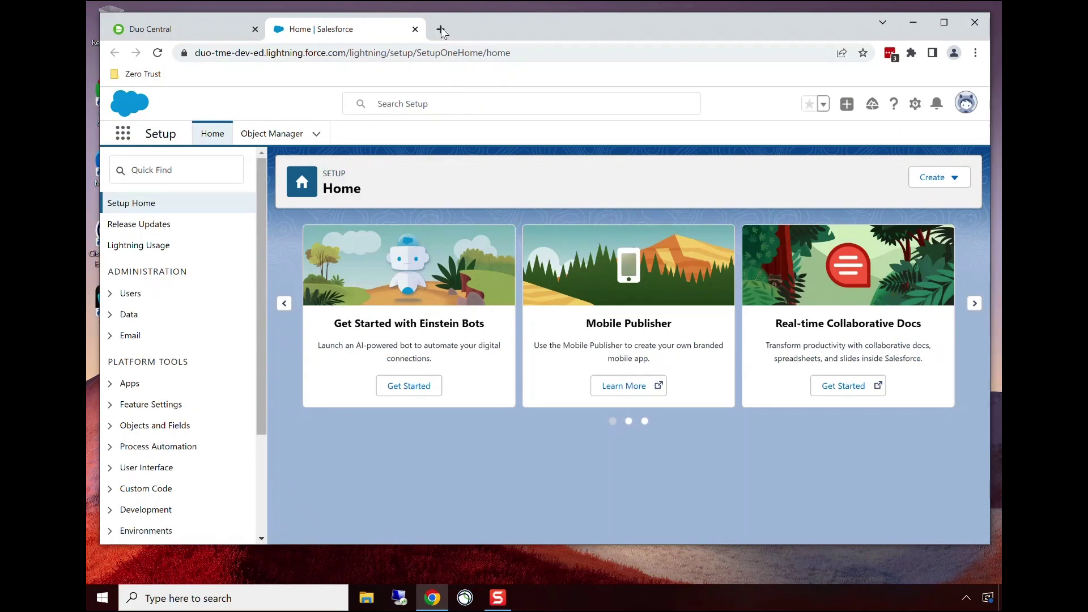
pyautogui.click(415, 28)
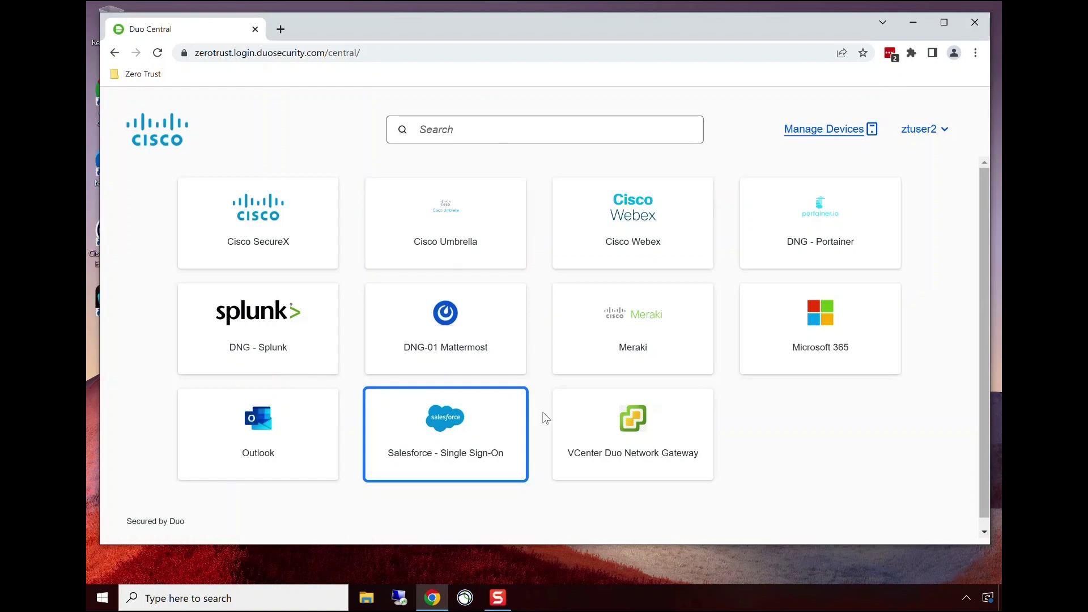
# Step: Launch the HTML5 vSphere client from the VCenter tile, log in with saved ZT Lab VCenter credentials, then close it
pyautogui.click(626, 434)
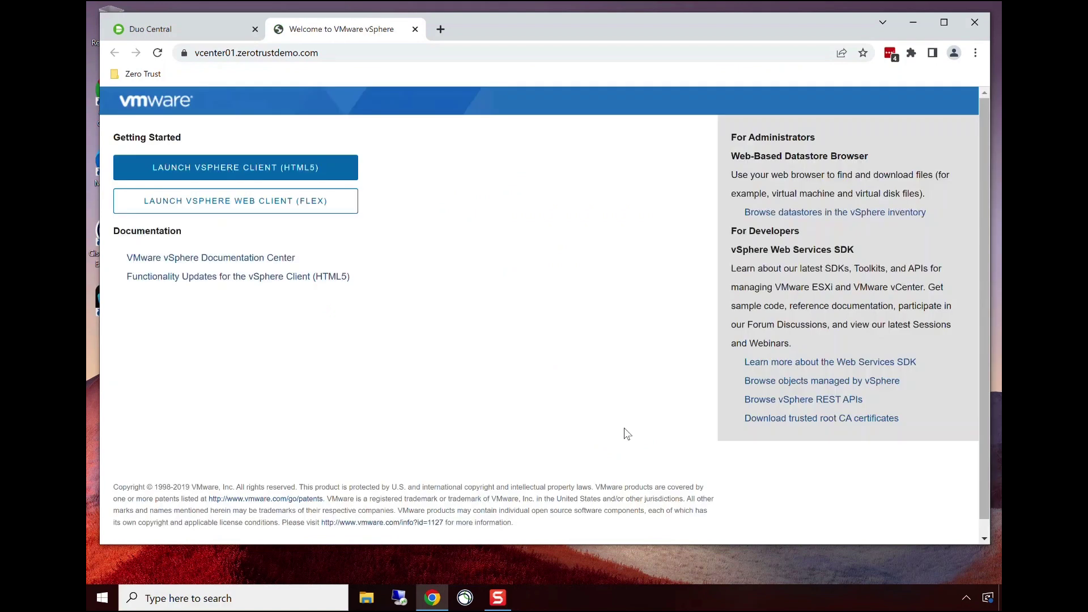
pyautogui.click(216, 177)
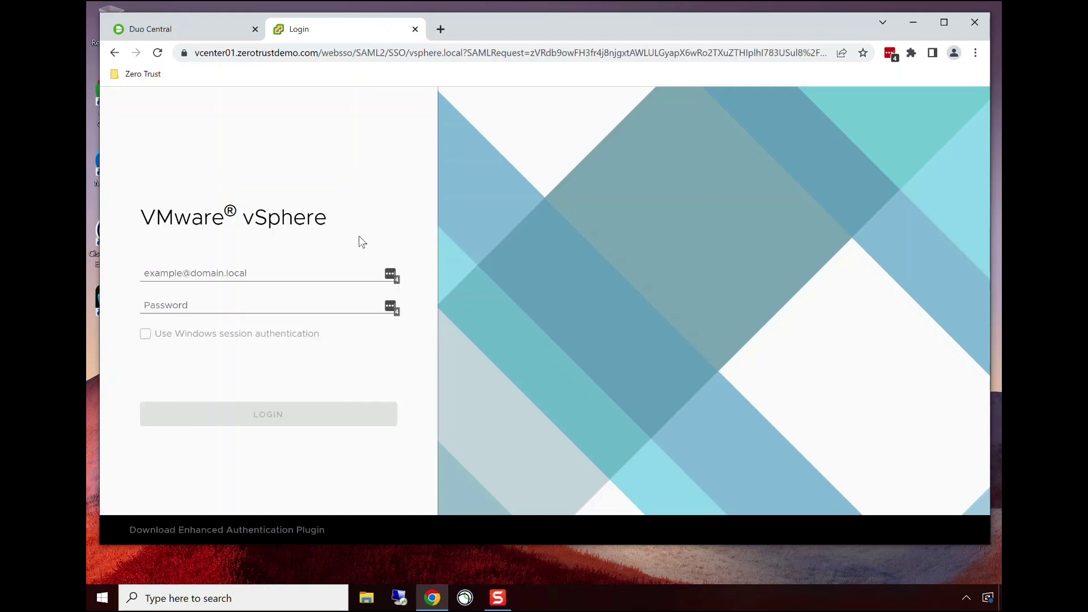
pyautogui.click(396, 279)
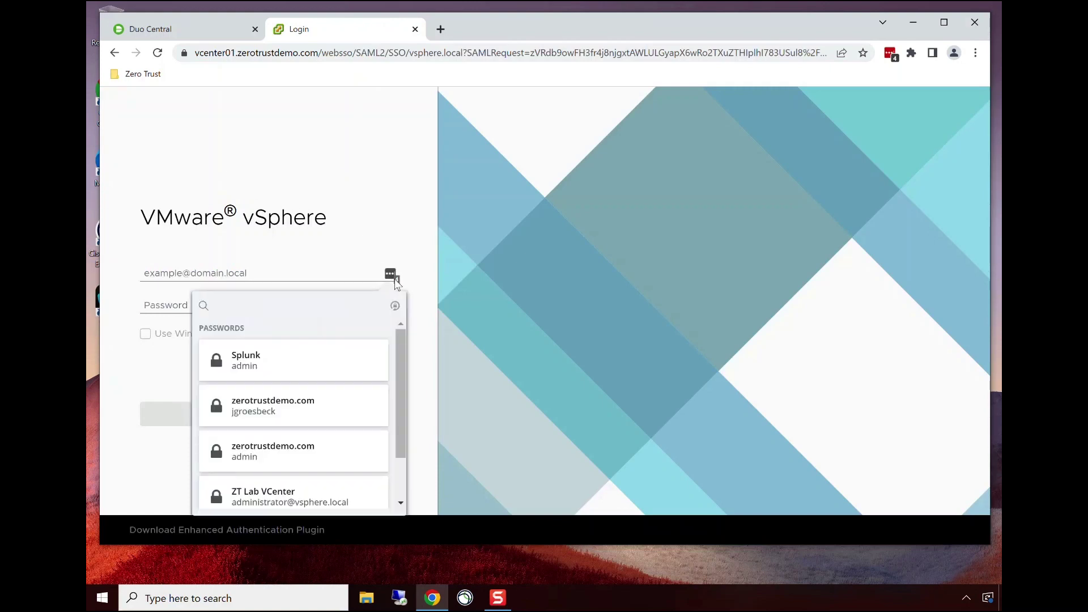
pyautogui.click(263, 500)
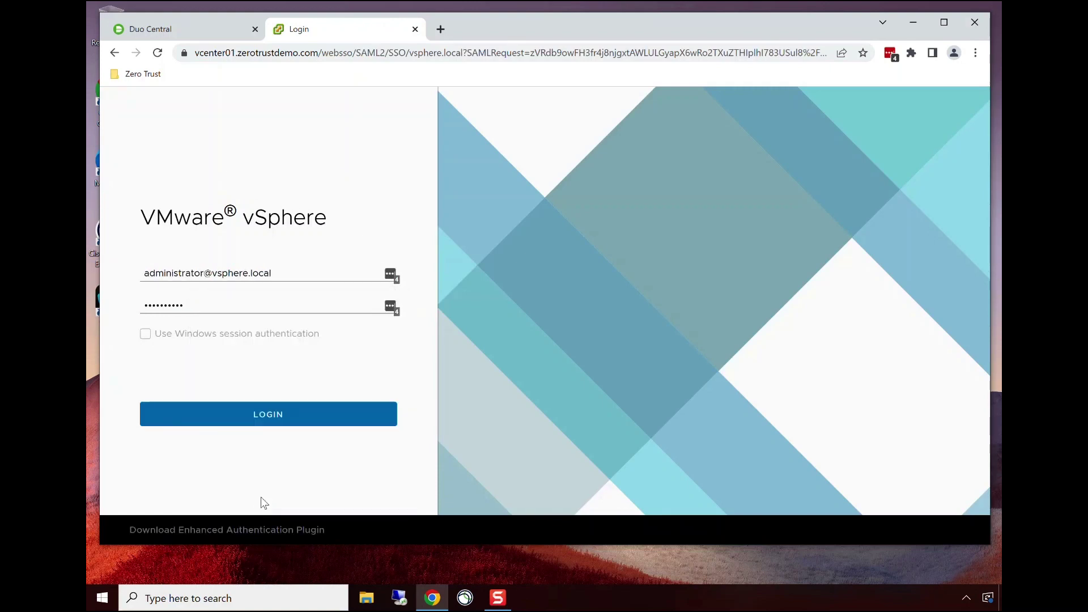
pyautogui.click(268, 420)
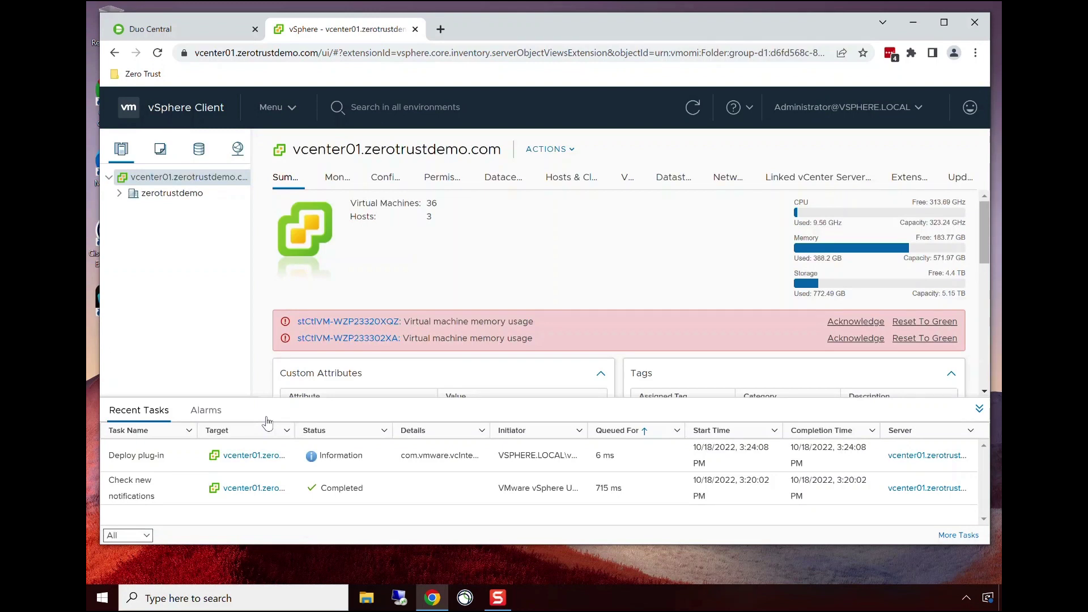
pyautogui.click(415, 29)
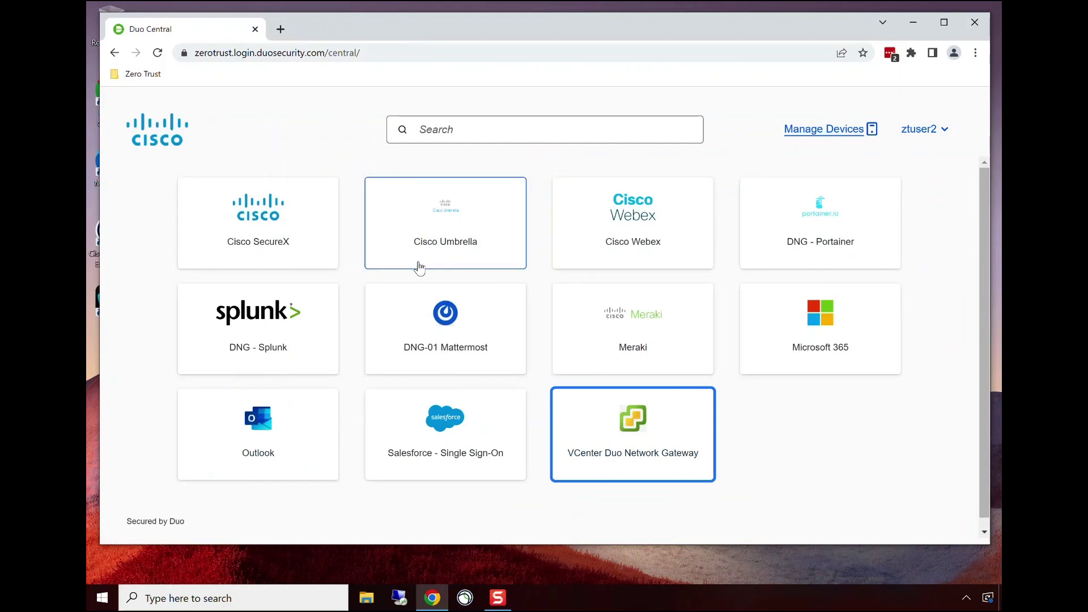
# Step: Connect by Remote Desktop to win10-02.external-2.zerotrustdemo.com and open the Welcome to RDP! note
pyautogui.click(399, 597)
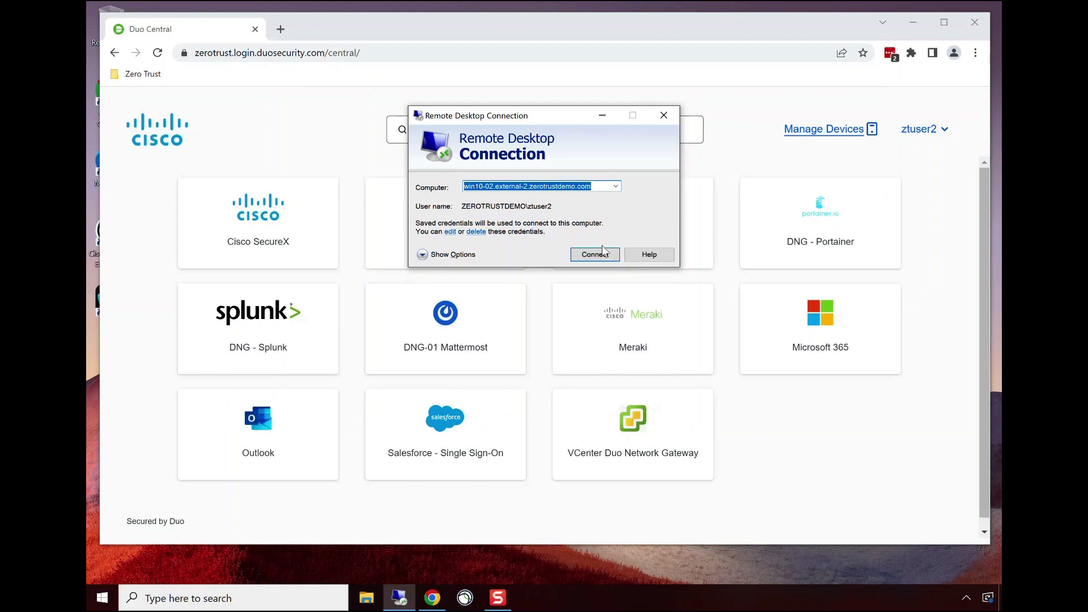
pyautogui.click(590, 254)
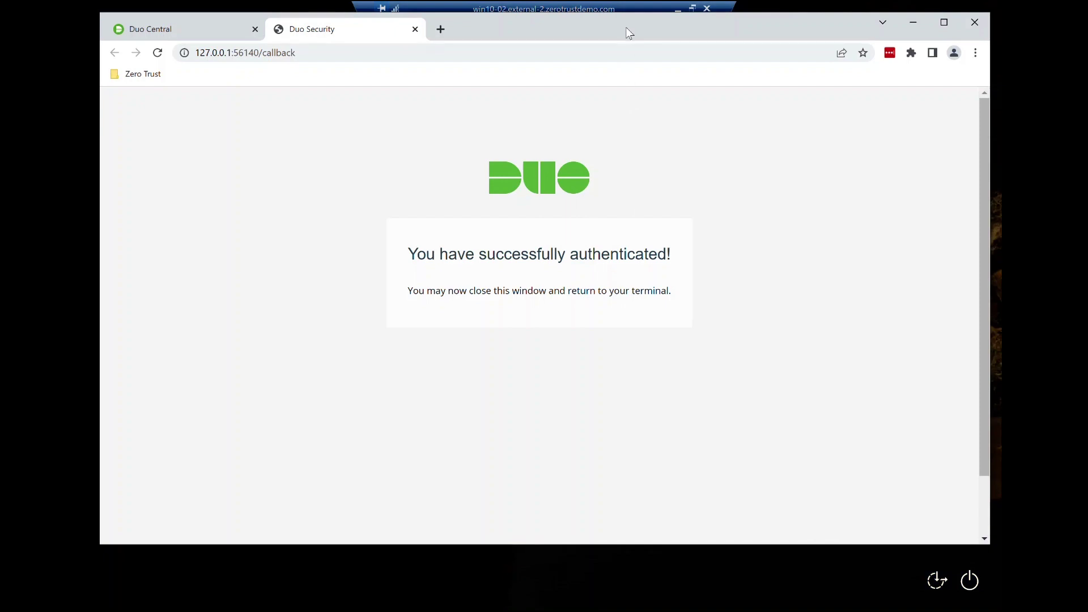
pyautogui.click(638, 2)
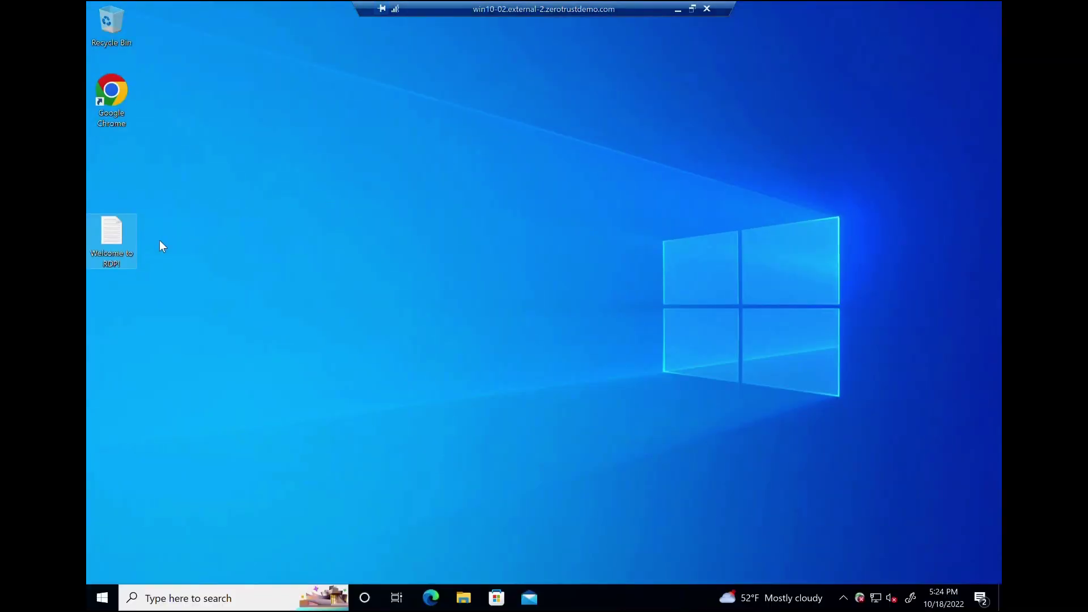
pyautogui.doubleClick(111, 239)
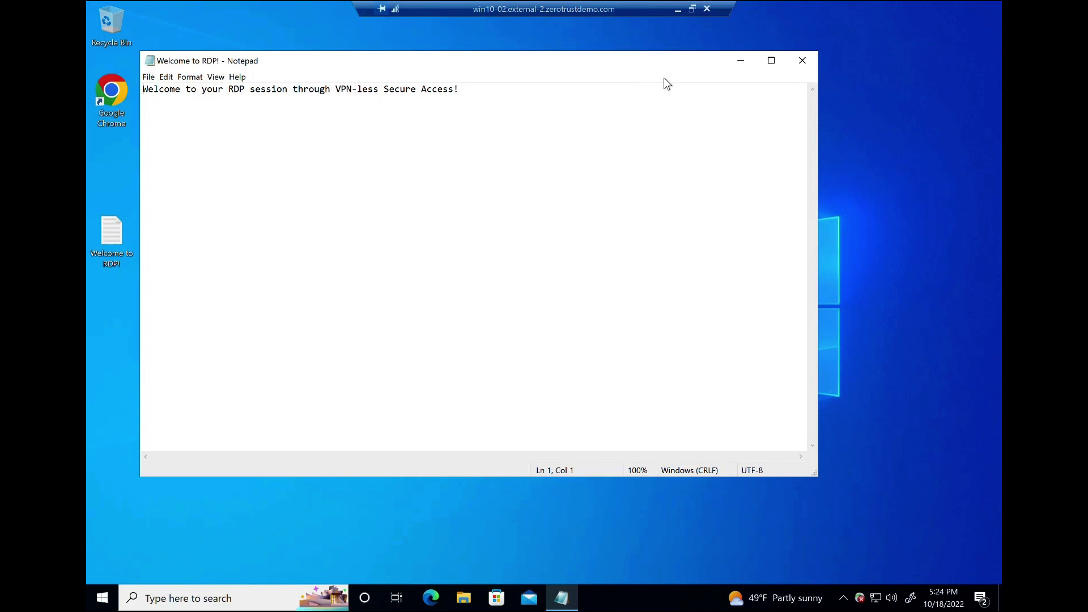
# Step: Close the RDP note, disconnect the remote session, close the Duo success tab, and show Cisco Secure Client
pyautogui.click(801, 59)
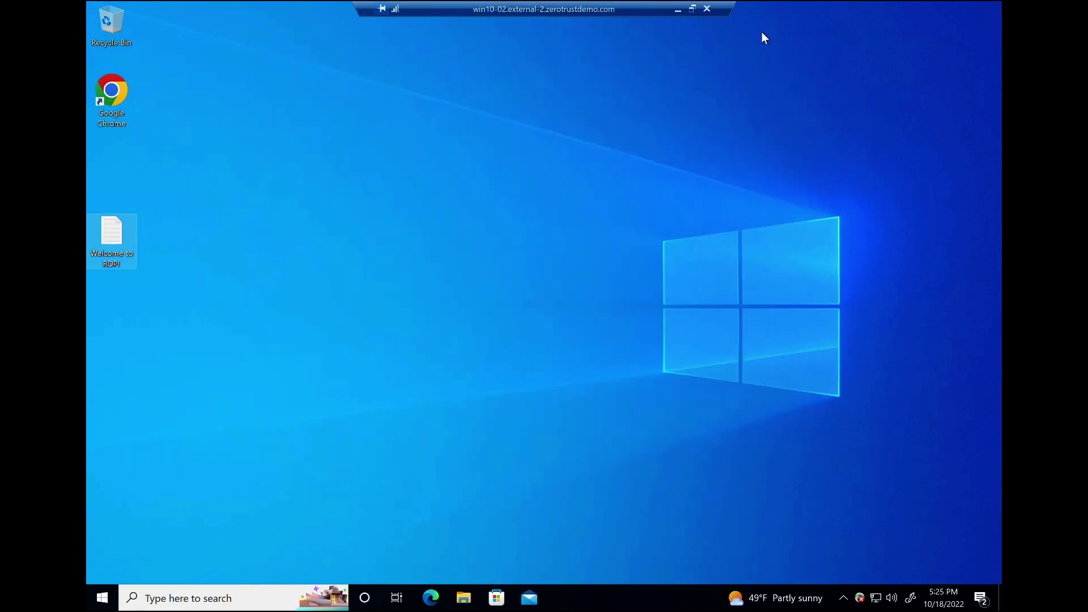
pyautogui.click(707, 9)
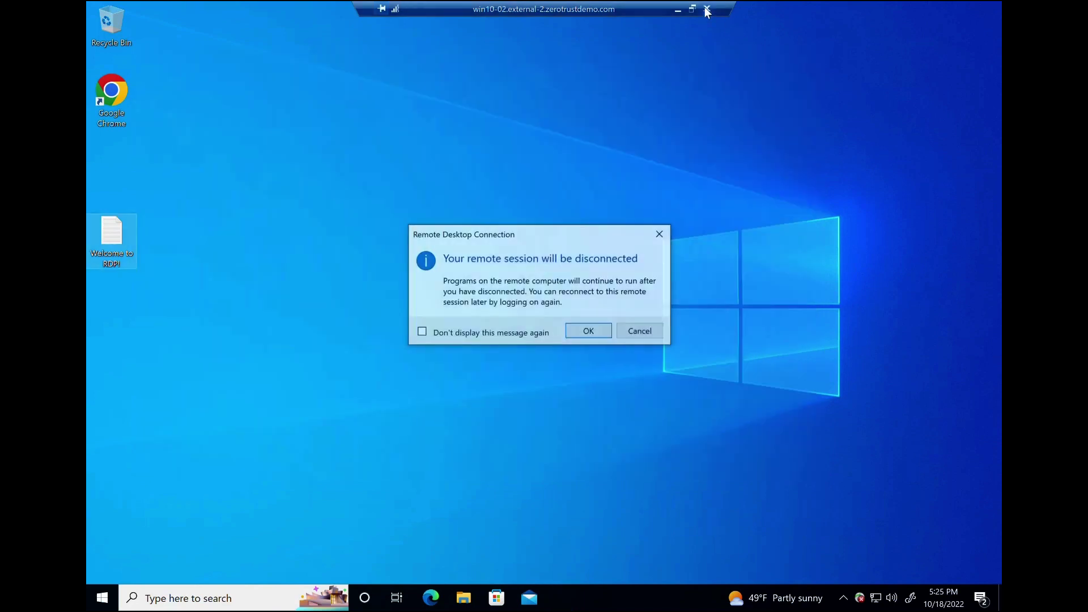
pyautogui.click(582, 335)
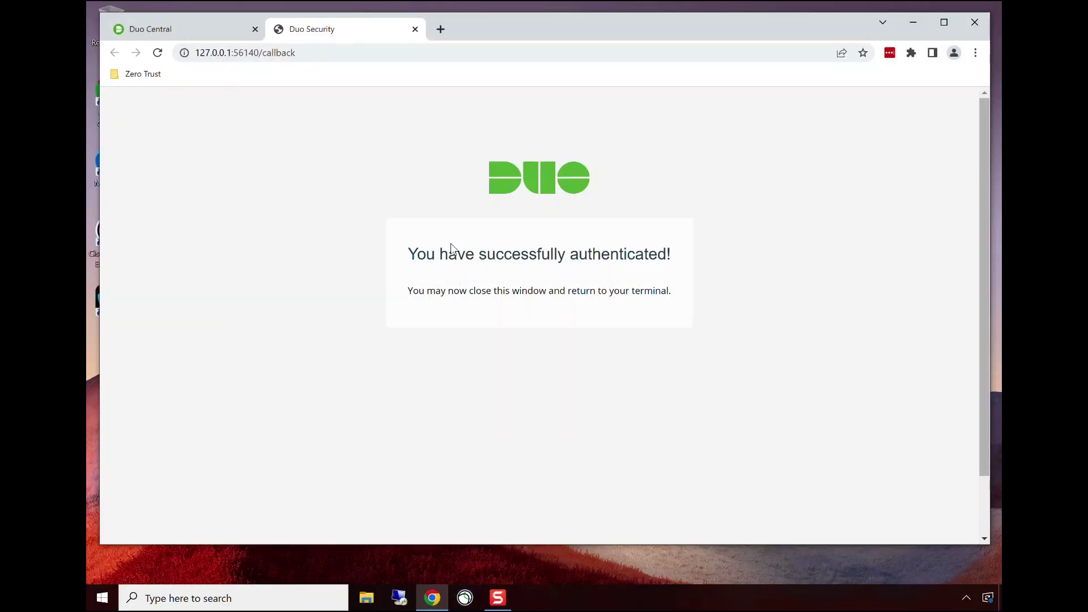
pyautogui.click(415, 29)
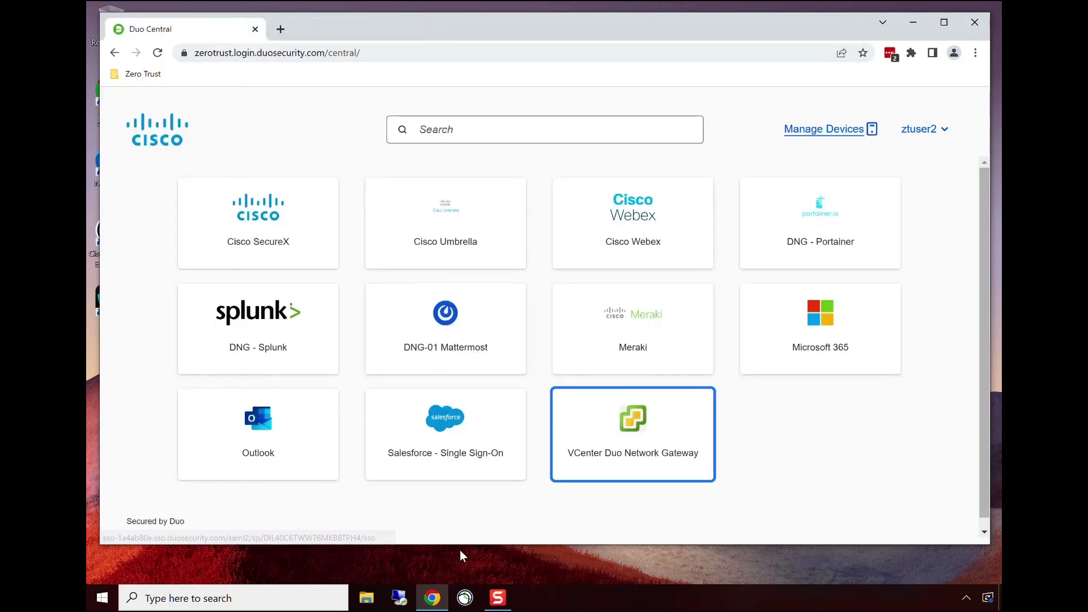
pyautogui.click(465, 598)
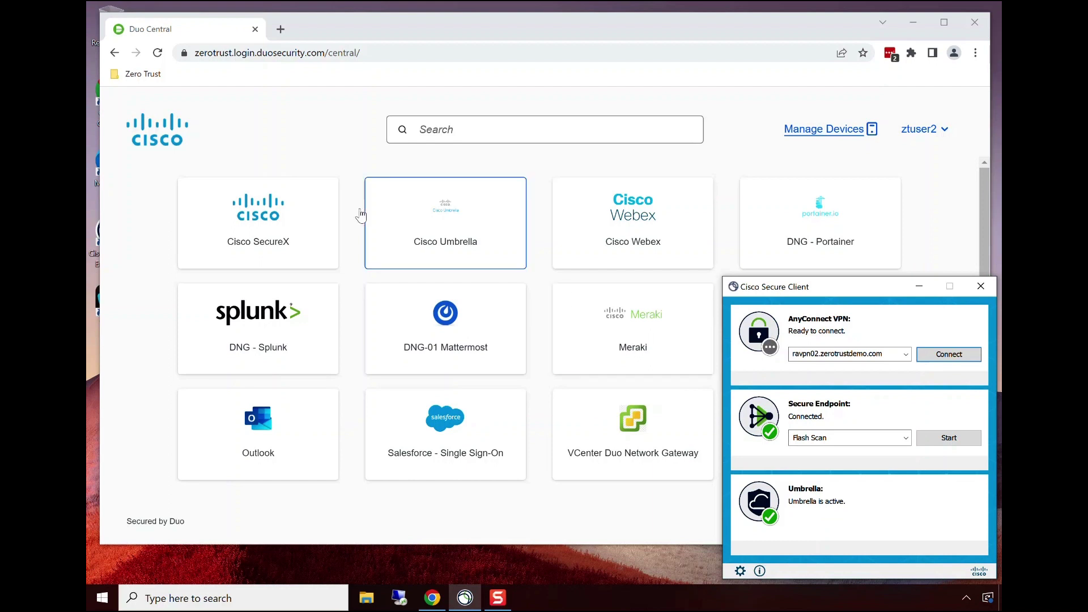
# Step: Load the Umbrella Test, Umbrella Phishing Test and Umbrella Malware Test bookmarked sites in turn, seeing Umbrella block them
pyautogui.click(149, 78)
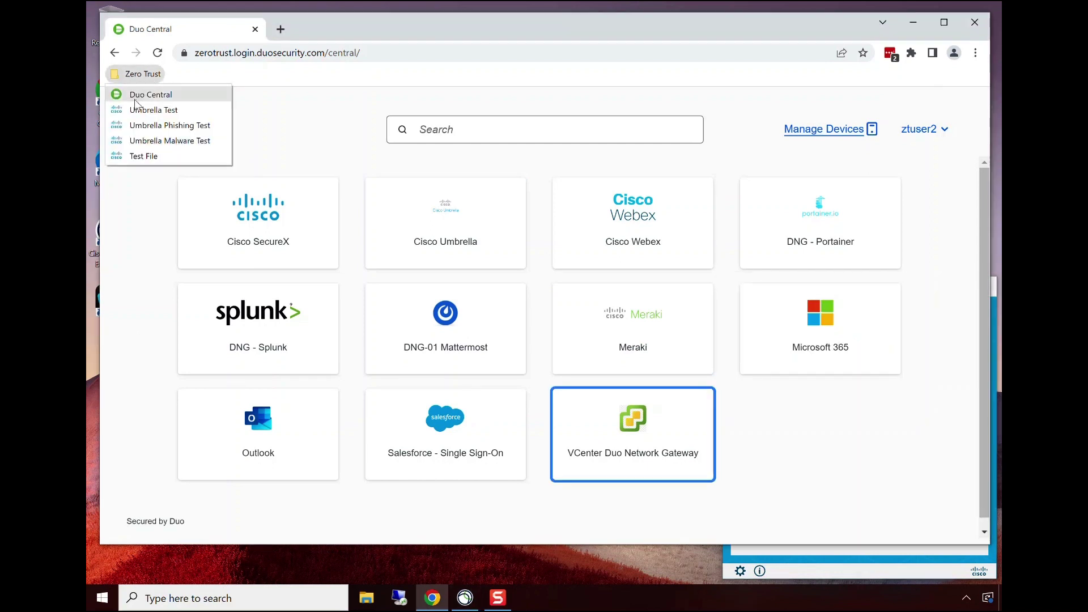
pyautogui.click(151, 109)
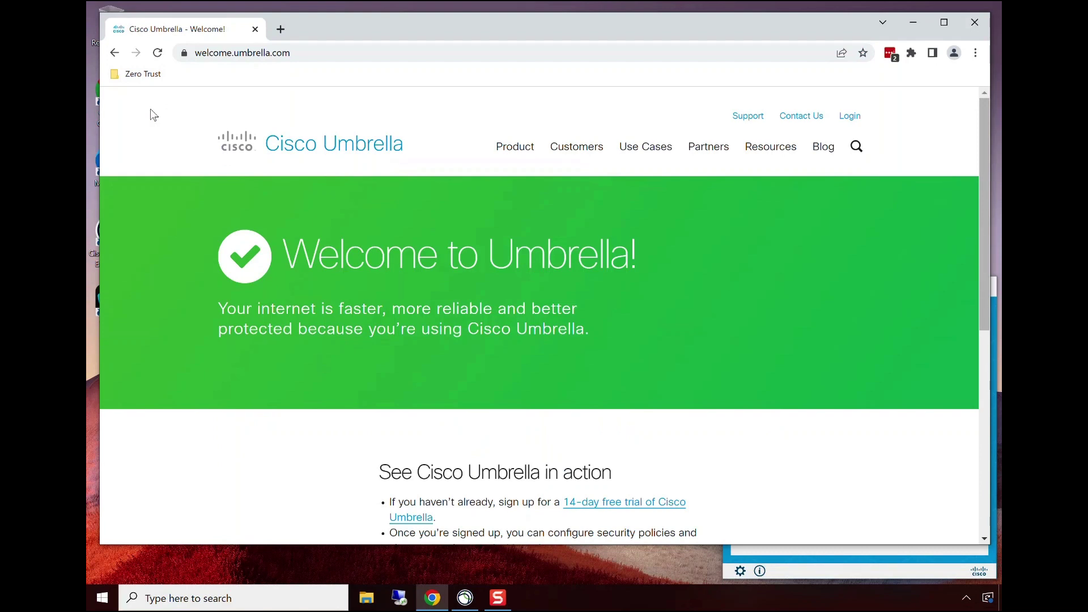
pyautogui.click(137, 79)
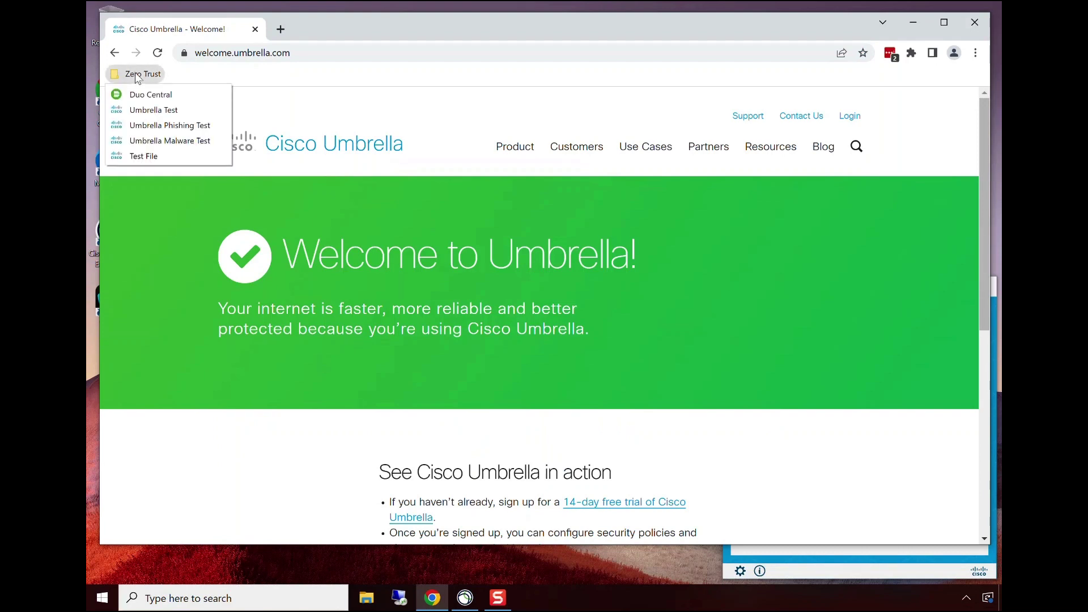
pyautogui.click(161, 129)
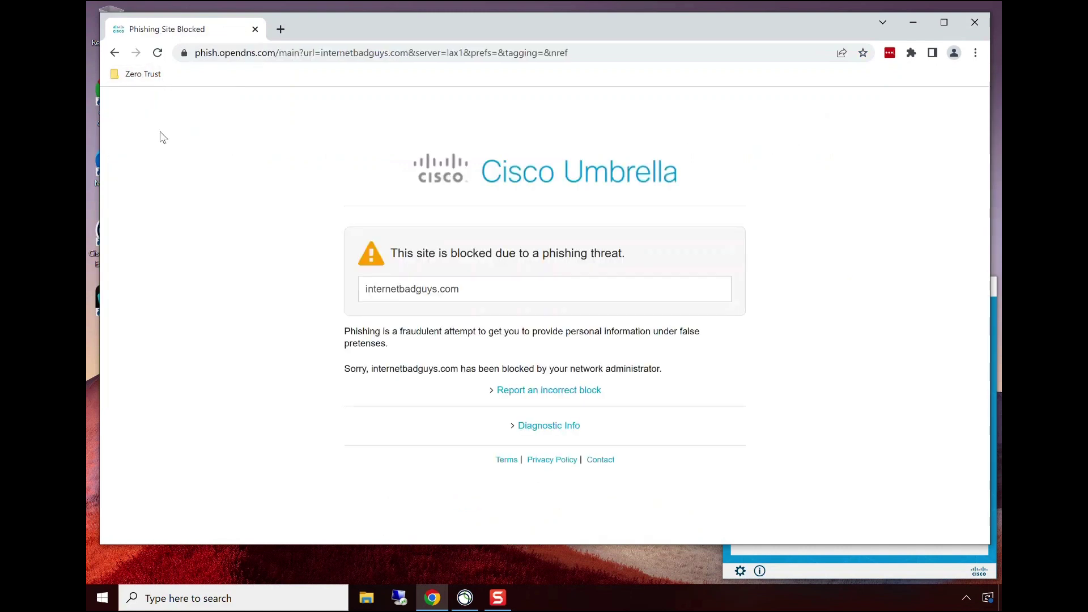
pyautogui.click(143, 74)
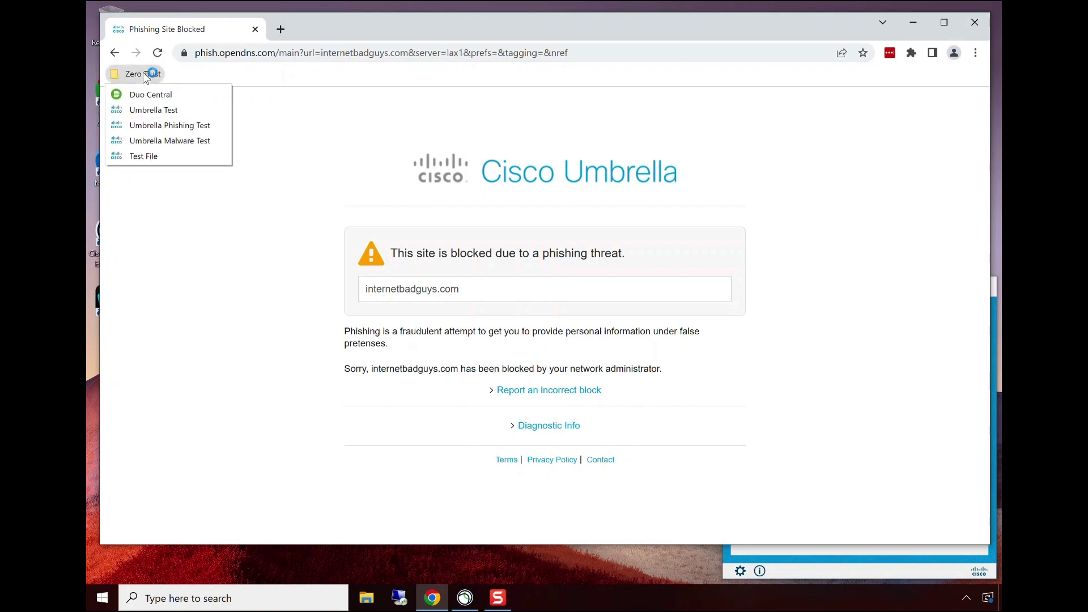
pyautogui.click(164, 140)
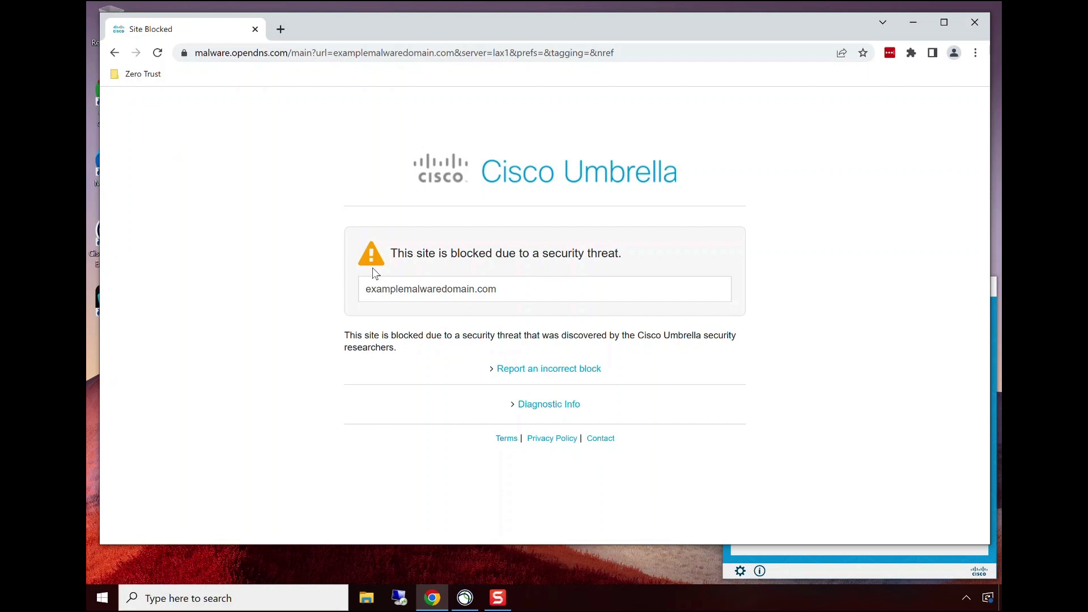
# Step: Connect the Secure Client VPN to ravpn02.zerotrustdemo.com, disconnect it, and return to the Site Blocked tab
pyautogui.click(840, 574)
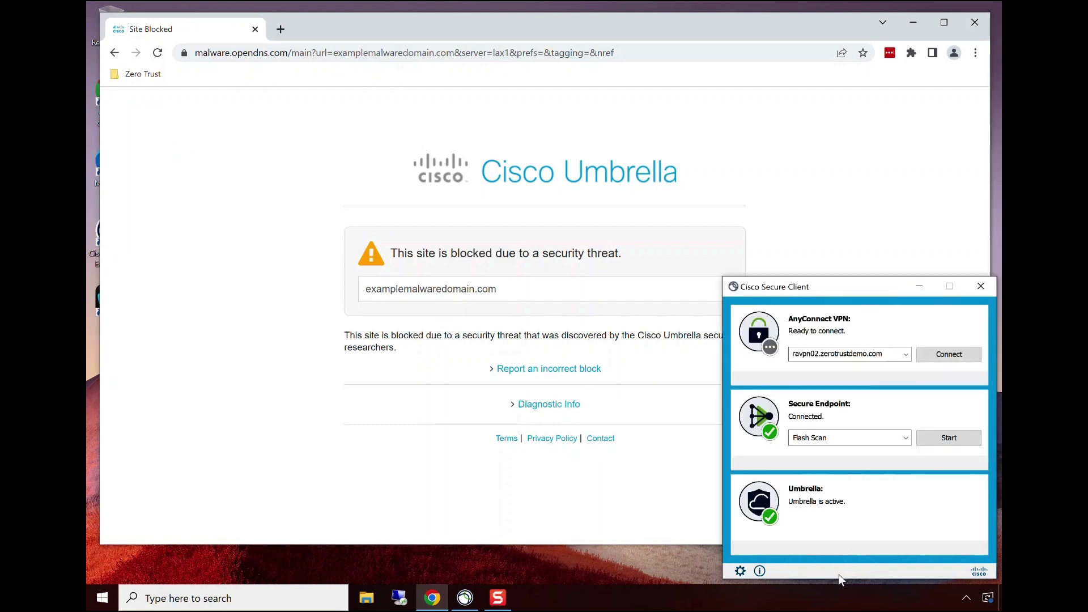
pyautogui.click(943, 355)
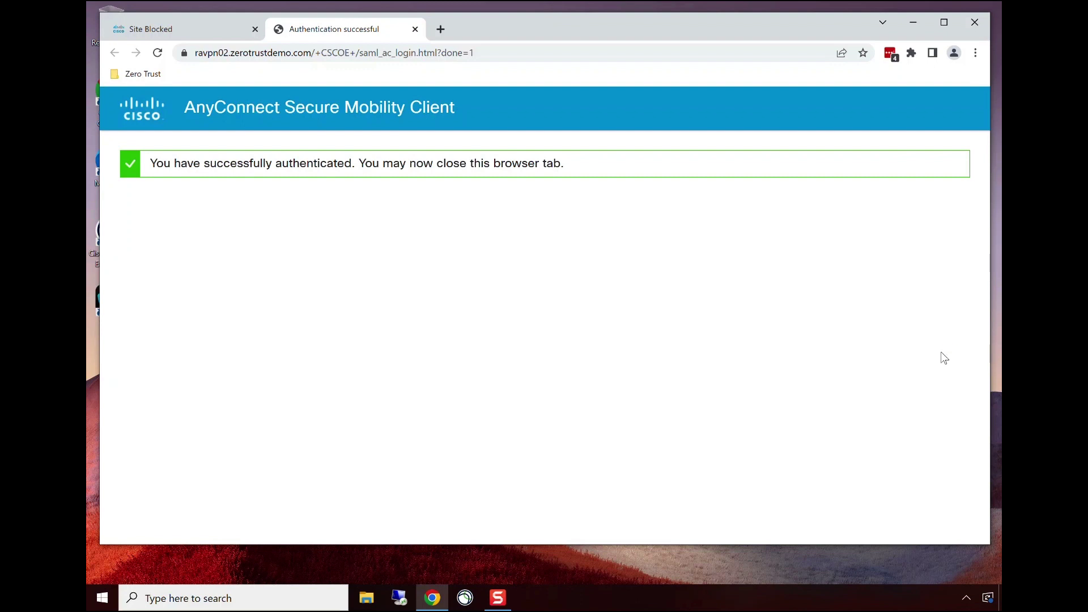
pyautogui.click(465, 598)
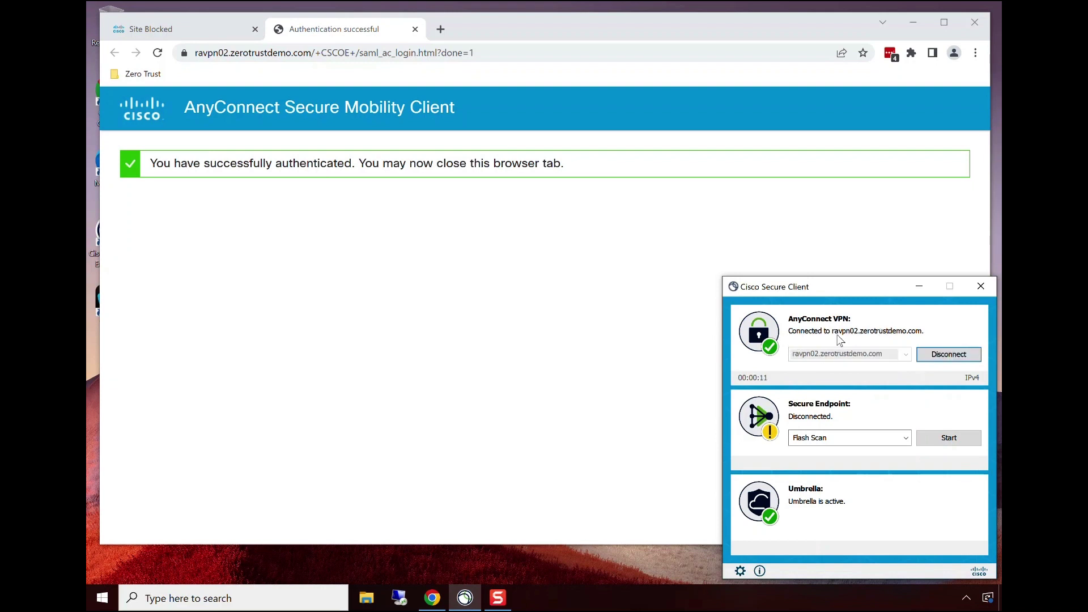
pyautogui.click(945, 357)
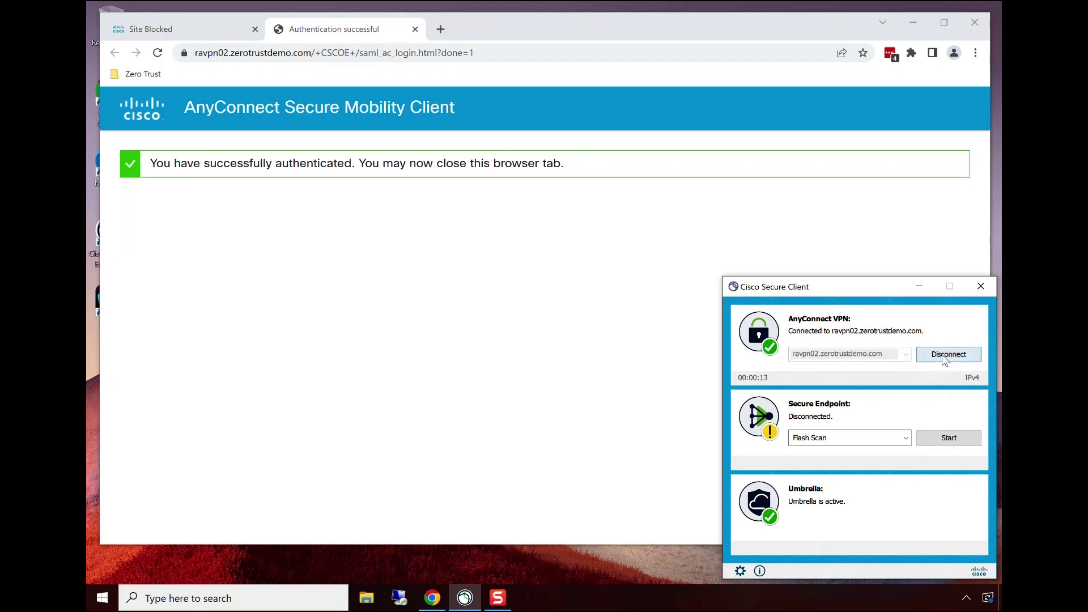
pyautogui.click(686, 365)
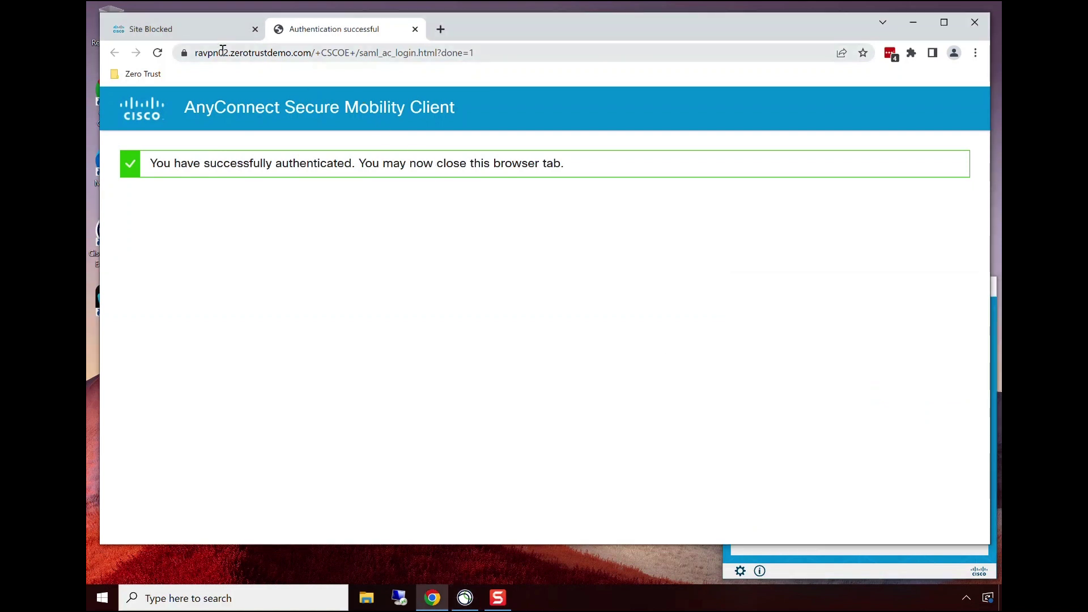
pyautogui.click(207, 35)
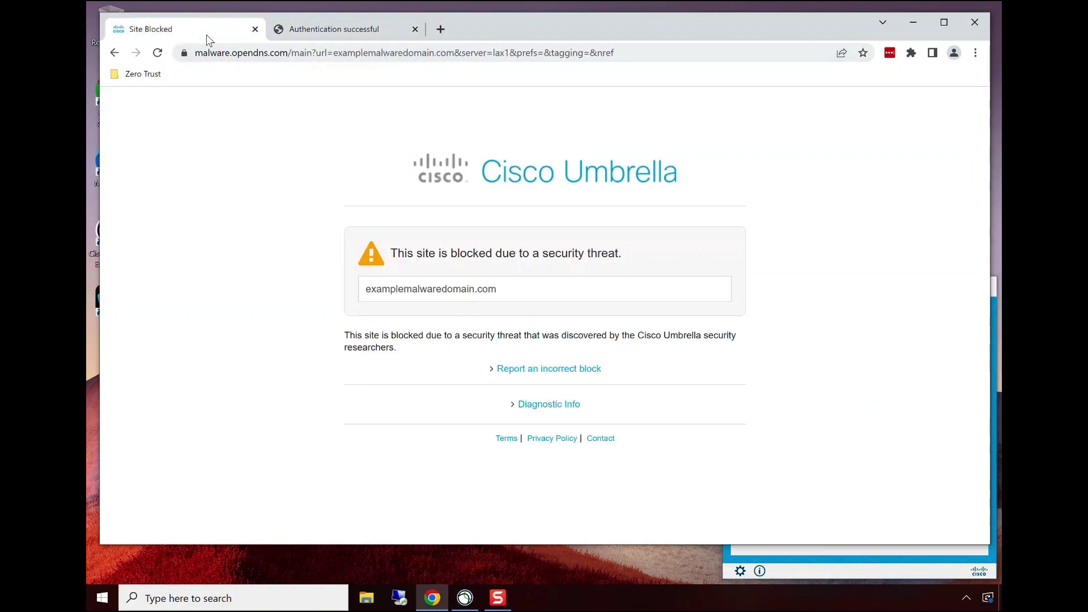
# Step: Open Duo Central and launch the Meraki tile, getting Duo's 'Access is not allowed' device-blocked message
pyautogui.click(153, 70)
pyautogui.click(154, 95)
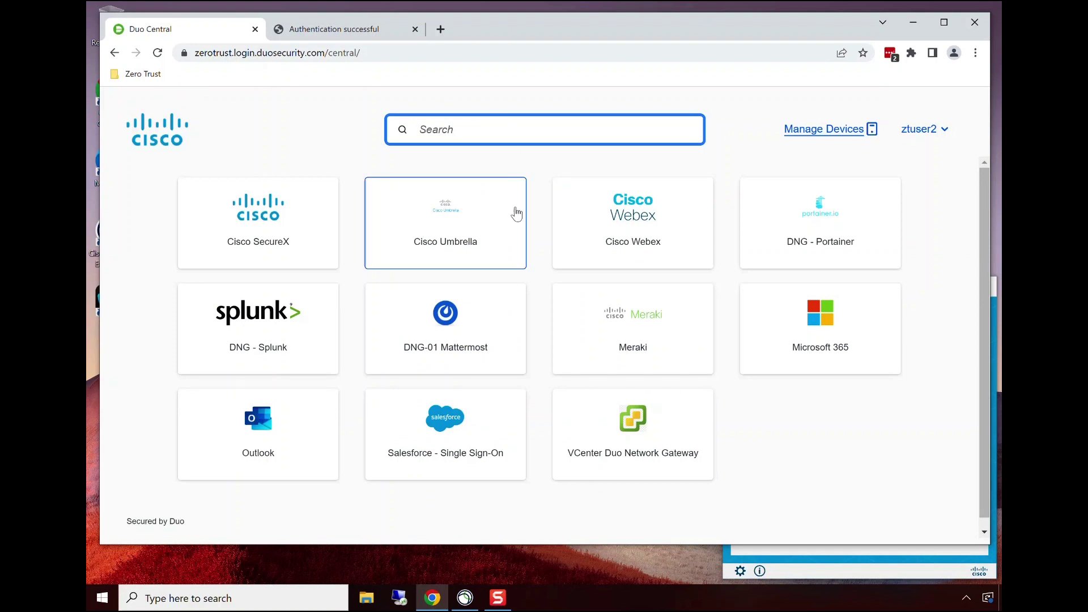
pyautogui.click(635, 339)
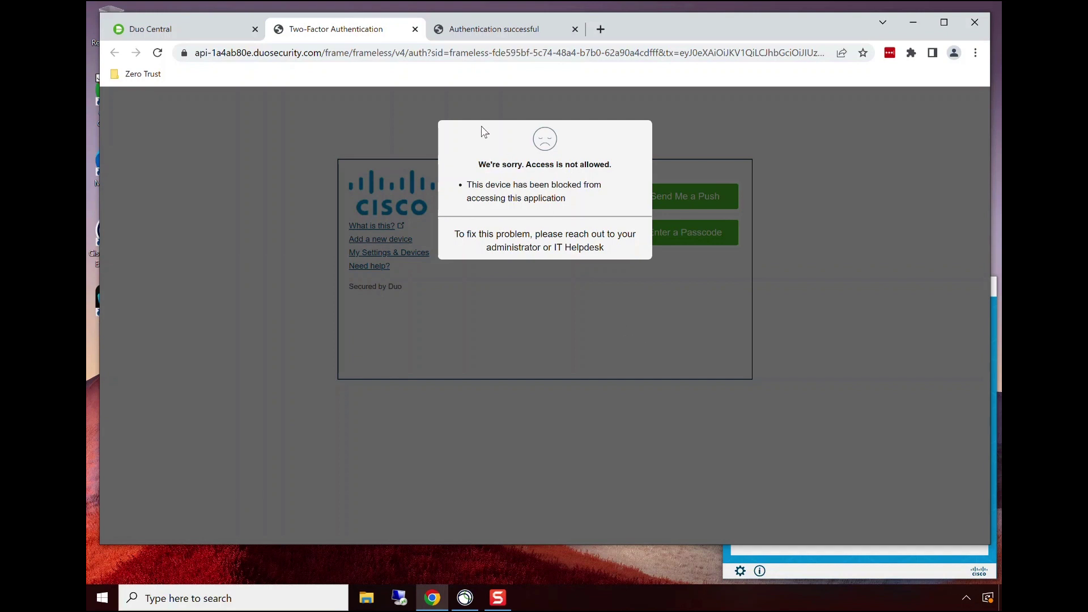
# Step: Close both leftover authentication tabs, log out of Duo Central, and reopen Duo Central from the bookmarks
pyautogui.click(415, 29)
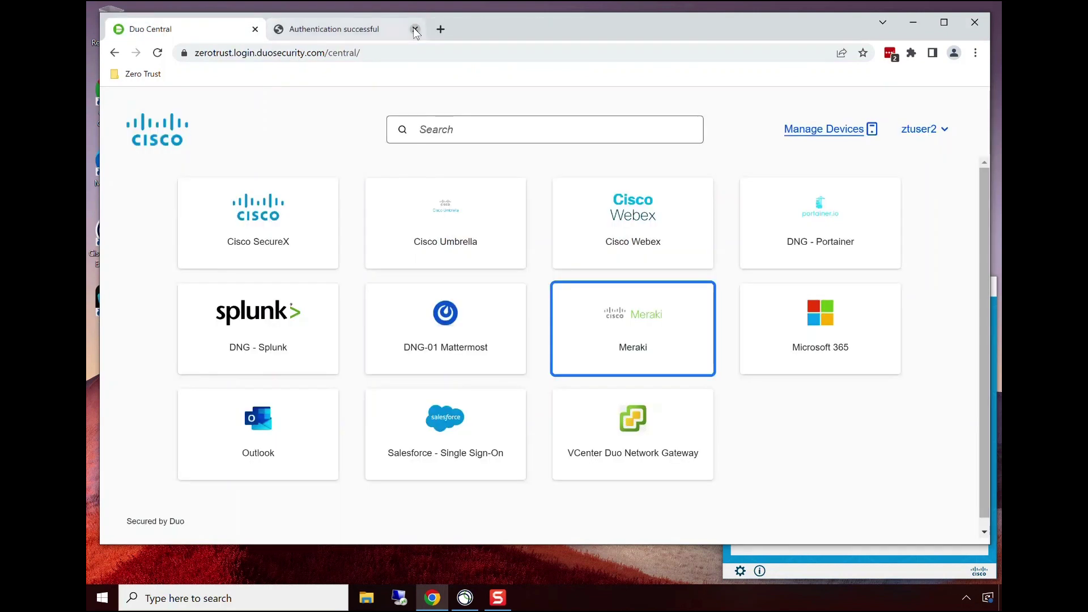
pyautogui.click(415, 29)
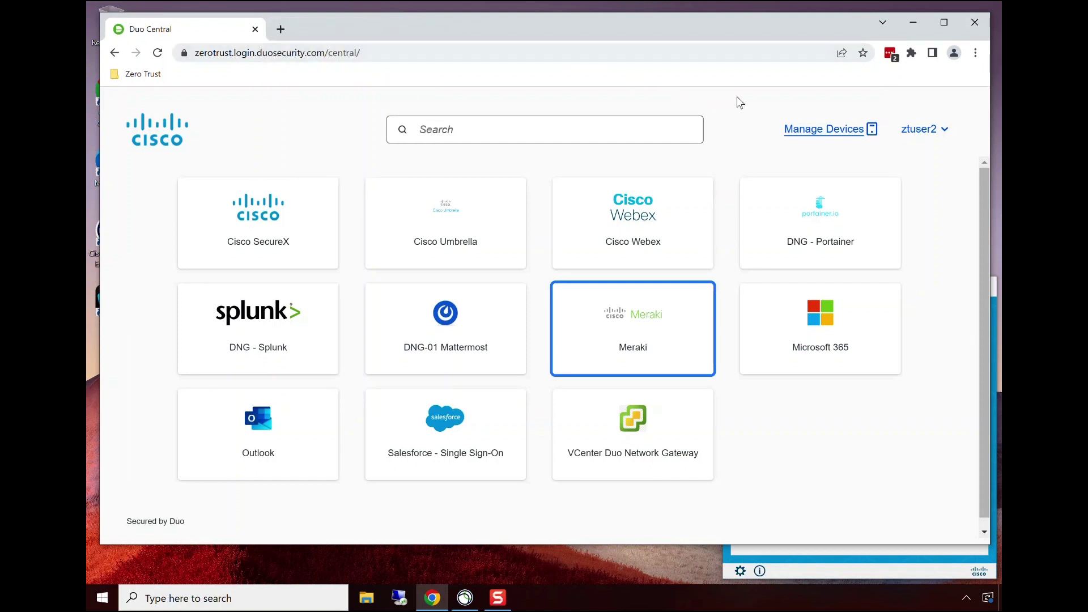
pyautogui.click(917, 131)
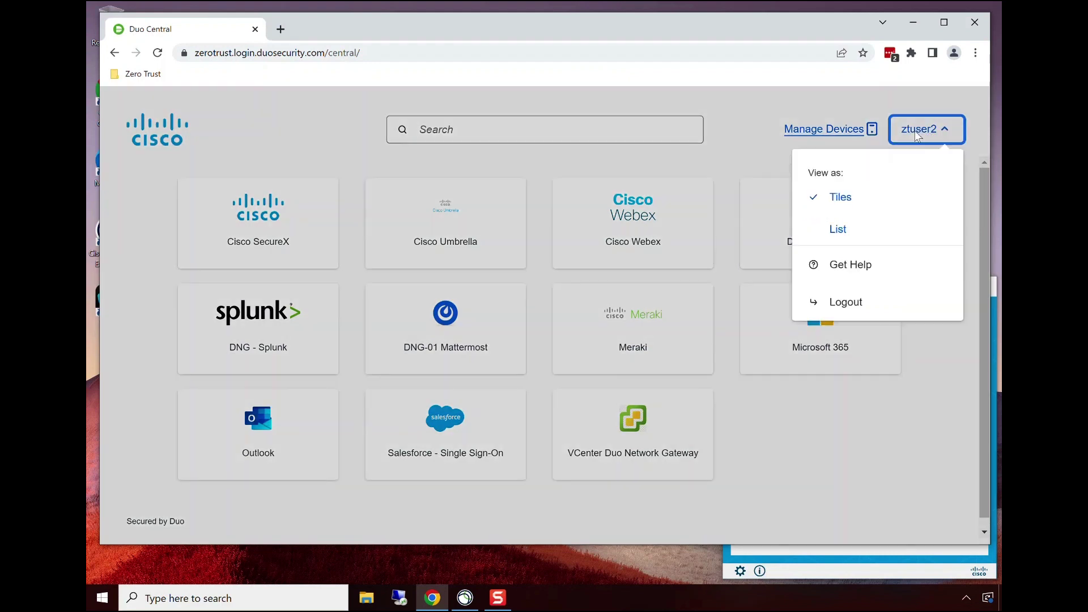
pyautogui.click(844, 305)
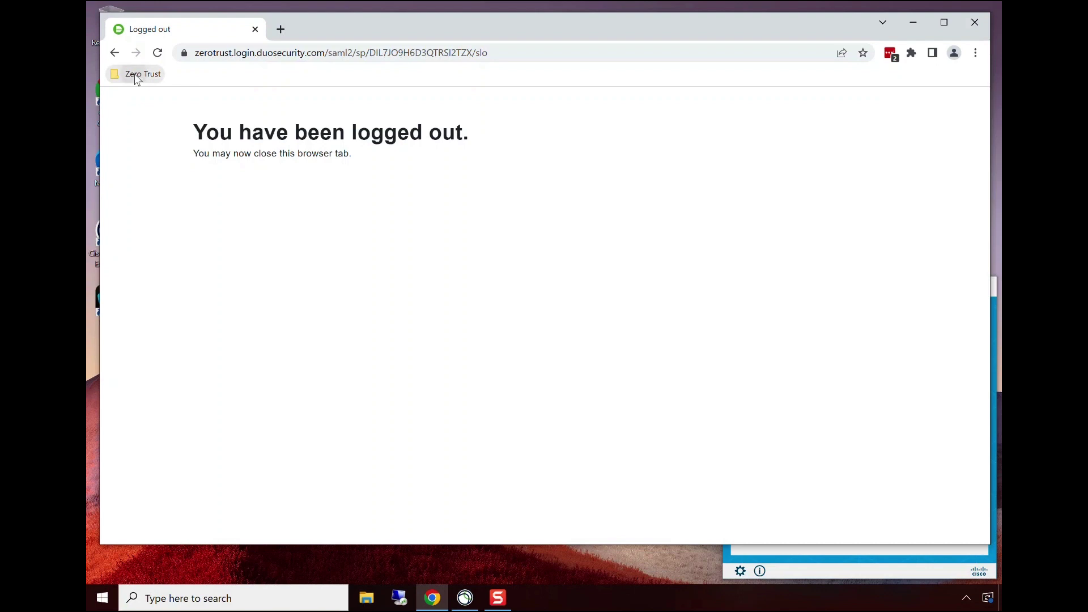
pyautogui.click(138, 77)
pyautogui.click(138, 97)
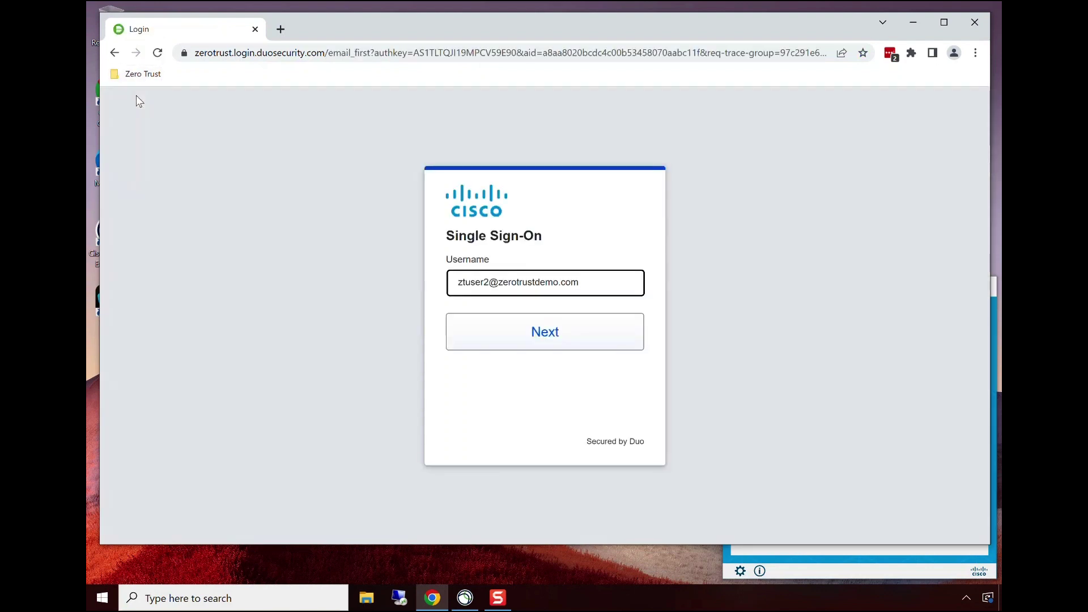
# Step: Continue with the prefilled username, cancel the Windows Hello fingerprint prompt, and log in with the password
pyautogui.click(531, 330)
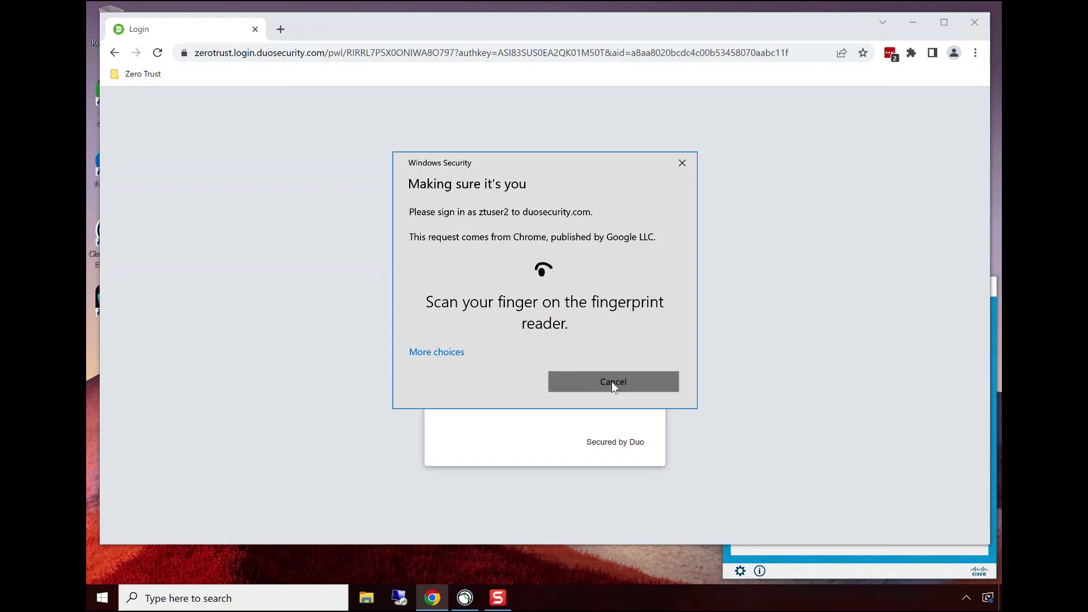
pyautogui.click(611, 382)
pyautogui.click(535, 333)
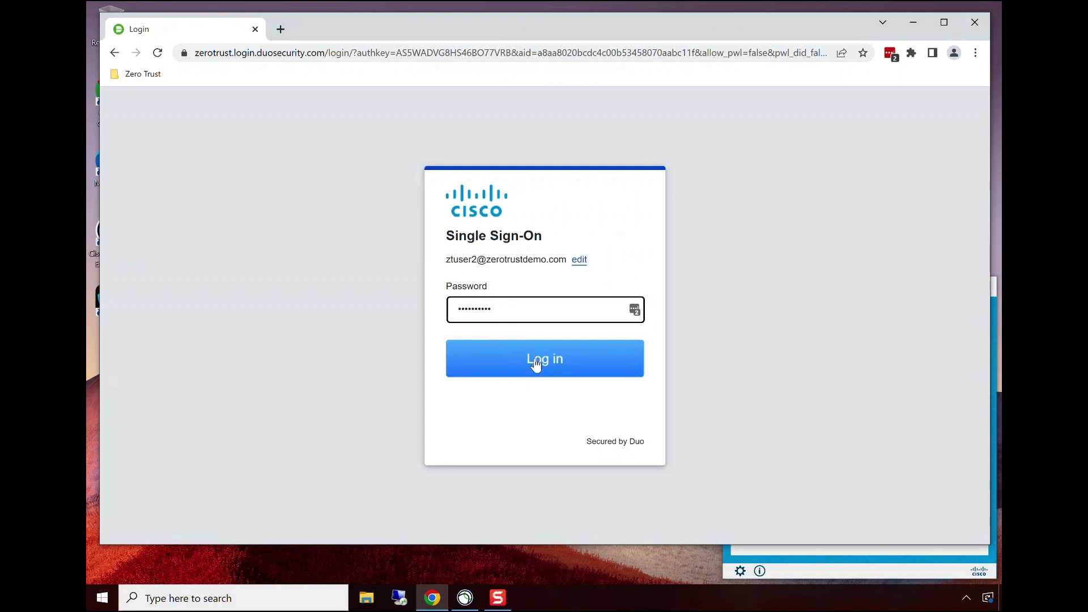
pyautogui.click(537, 364)
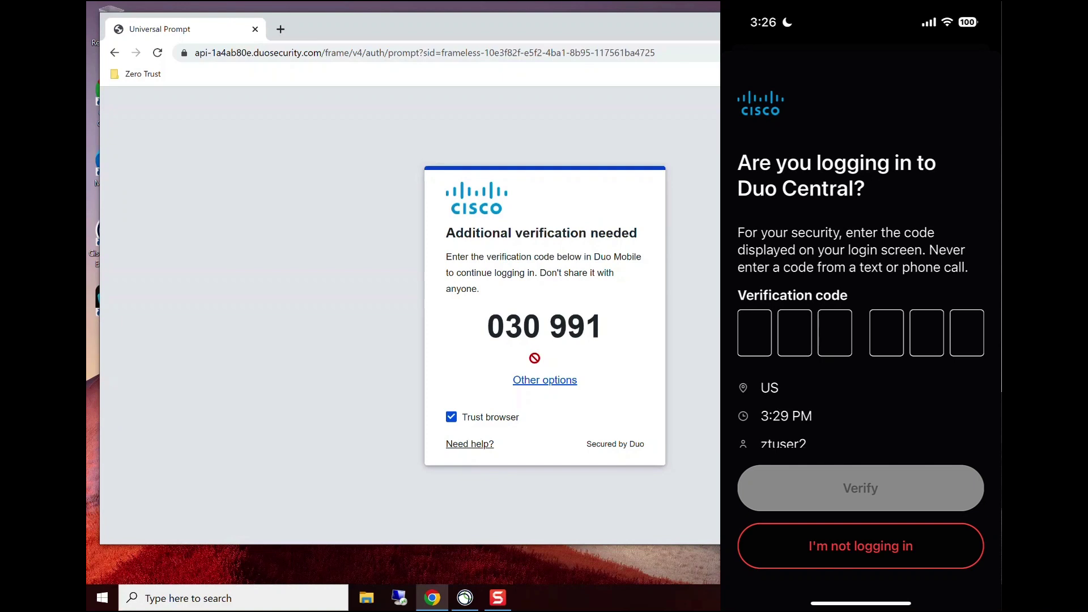
# Step: Enter the verification code shown on the login screen into Duo Mobile and verify it
pyautogui.click(755, 332)
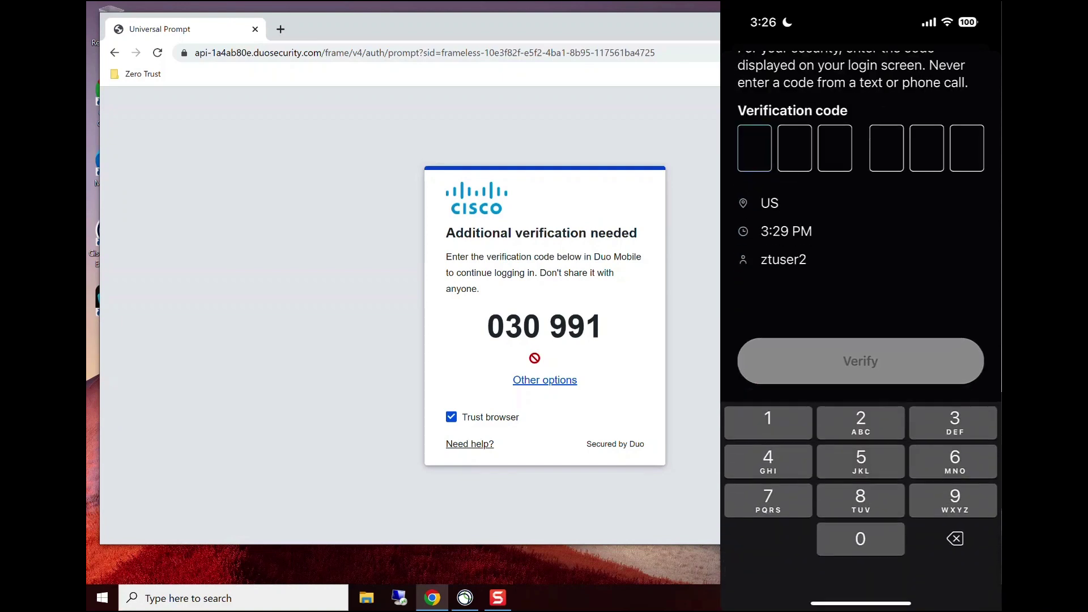
pyautogui.write('03')
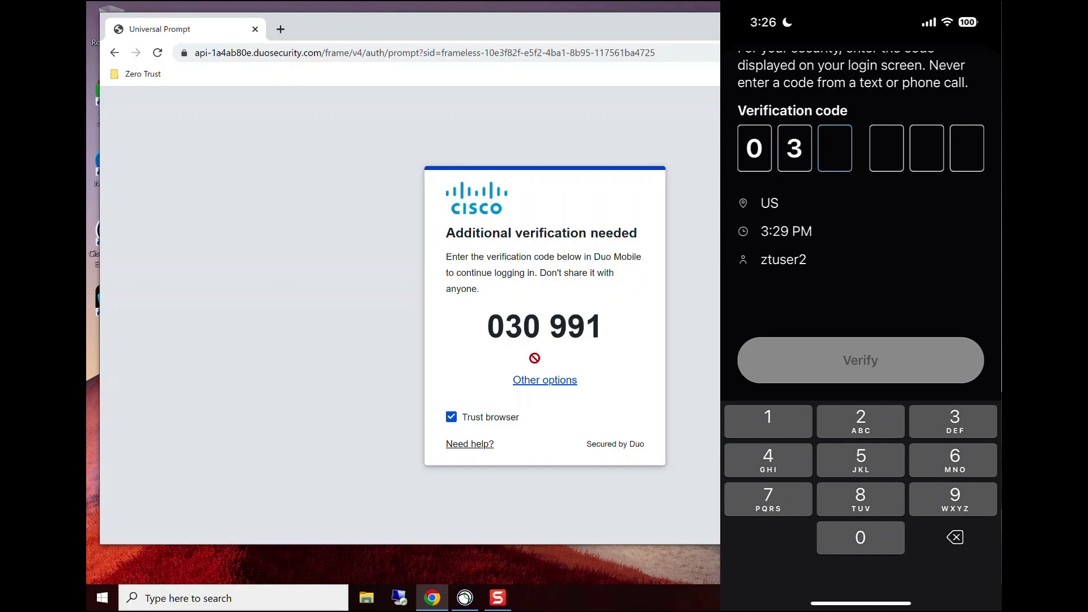
pyautogui.write('0991')
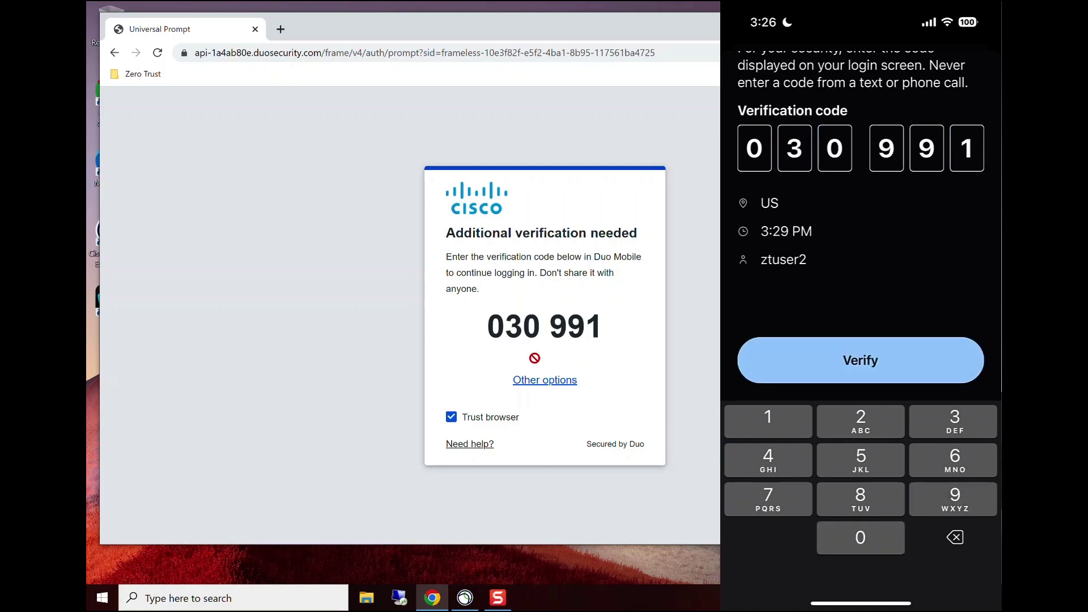
pyautogui.click(860, 360)
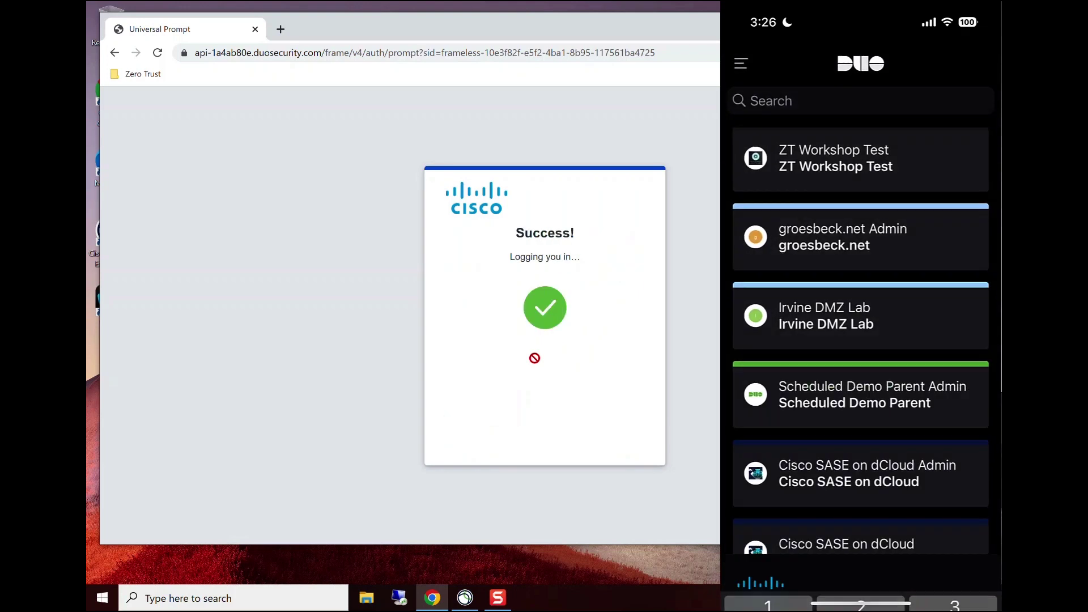